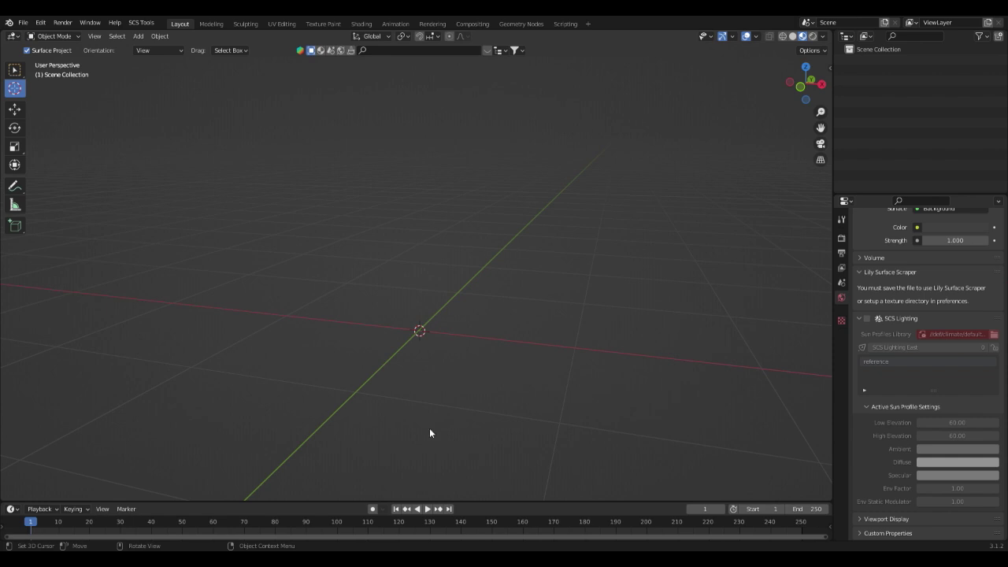
Add a Bezier circle curve at the world origin
middle_click_drag(427, 256, 462, 321)
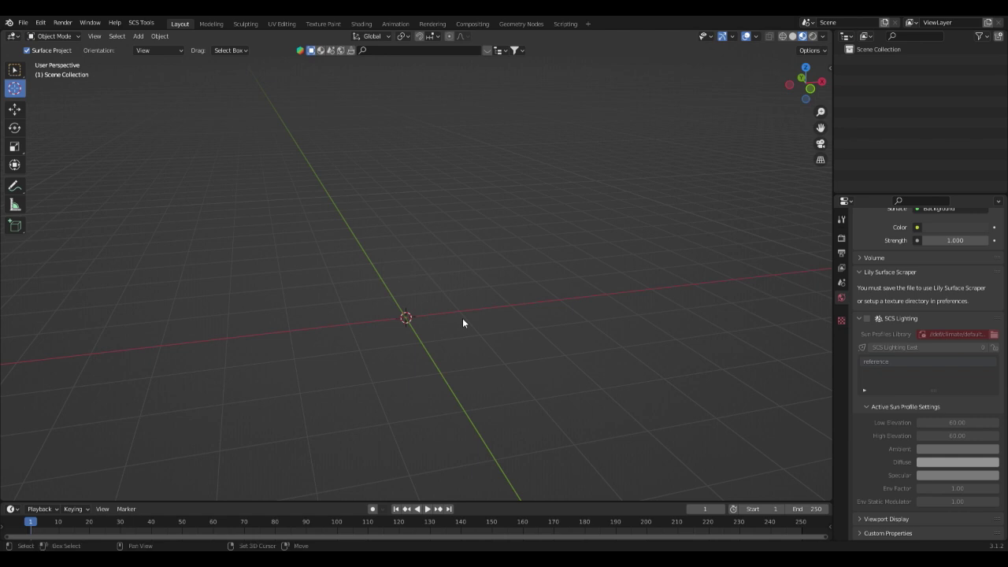
key("shift+a")
mouse_move(463, 321)
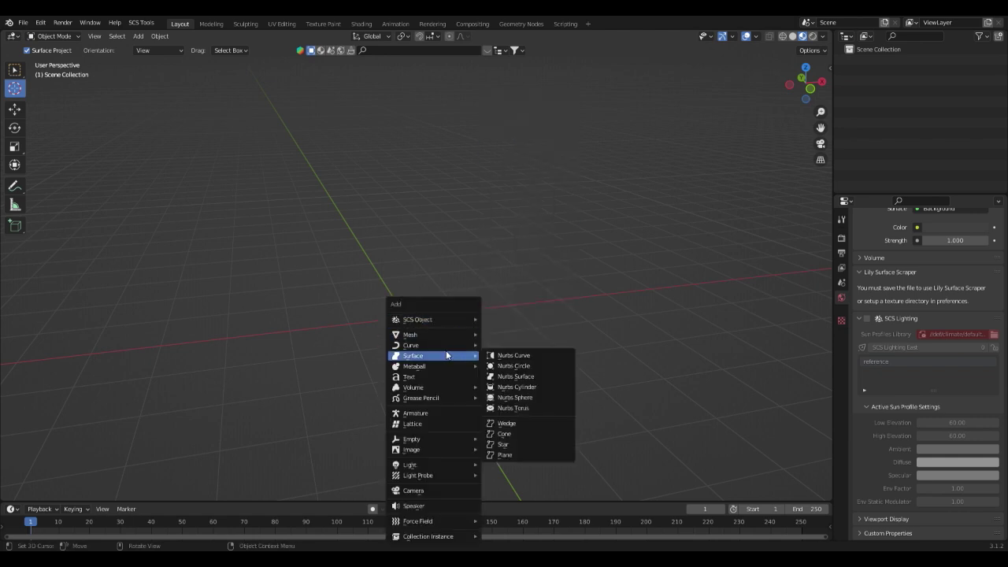
mouse_move(411, 348)
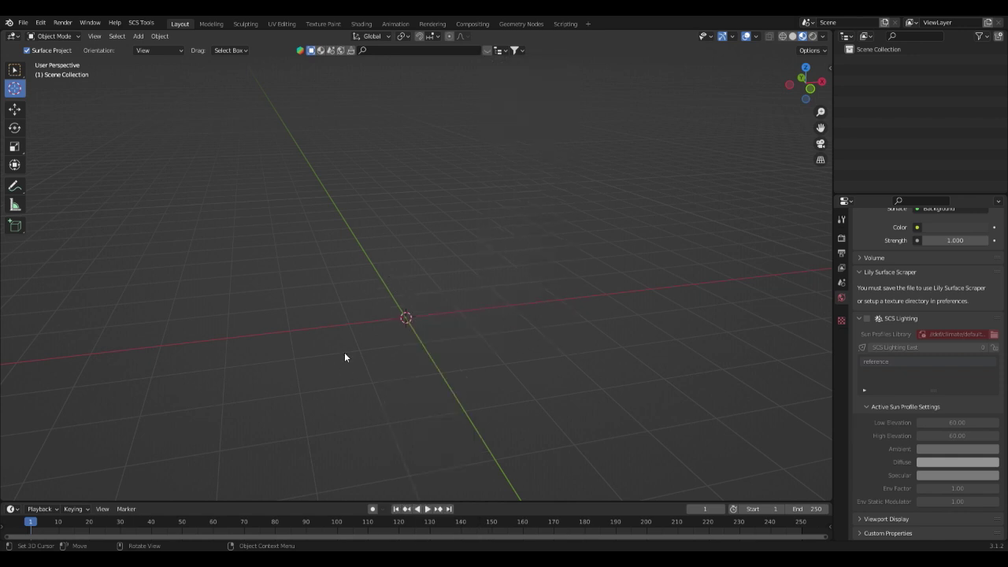
key("shift+a")
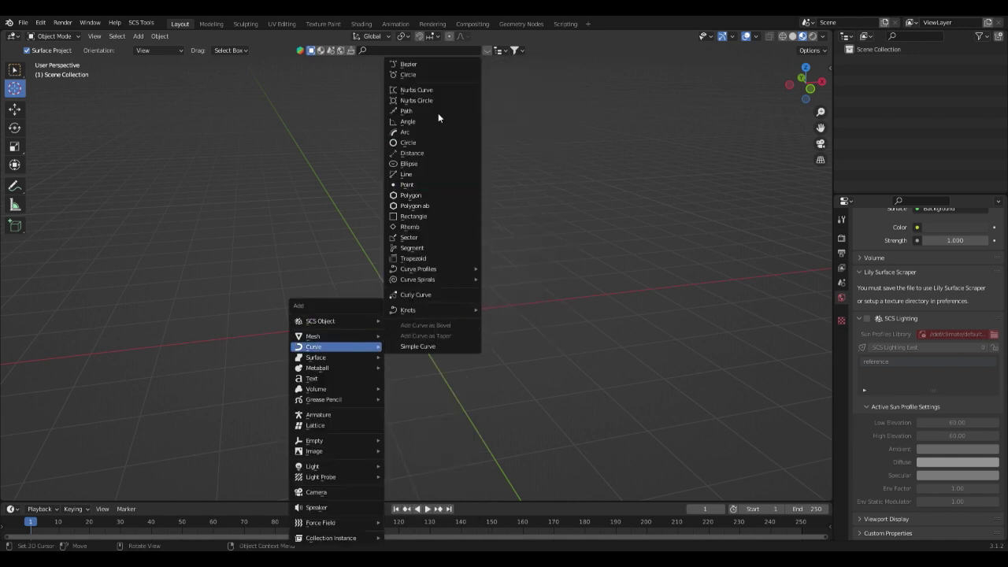
left_click(419, 74)
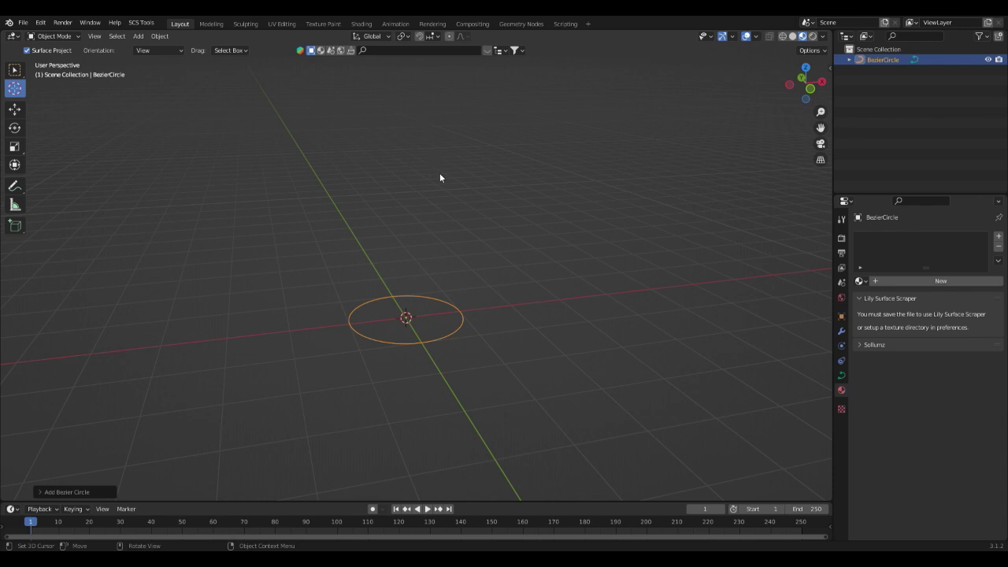
In Edit Mode, view the circle from the left and rotate the central control point's handles clockwise to steepen them
middle_click_drag(414, 296, 447, 247, "alt")
scroll(473, 259, "down", 1, "alt")
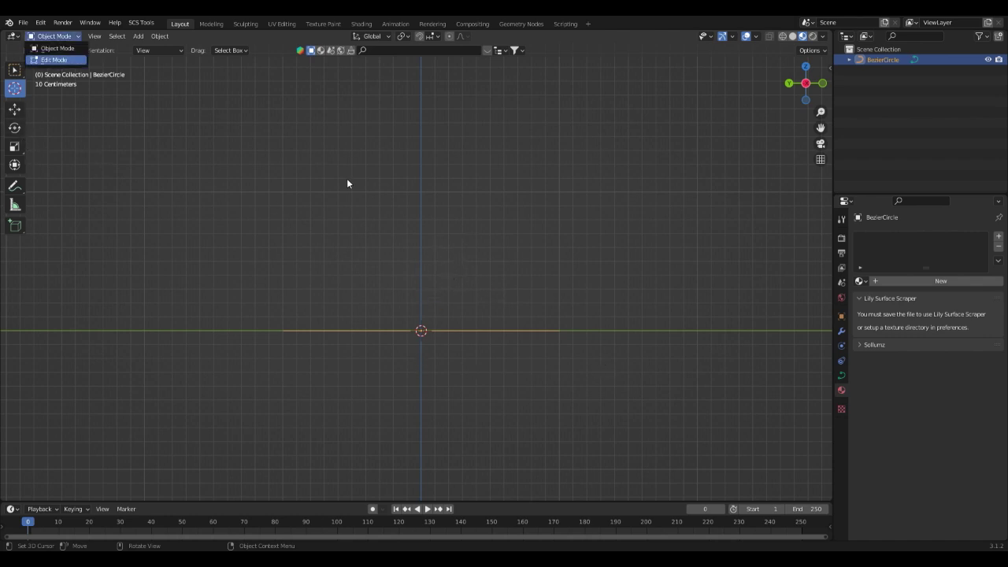
key("Tab")
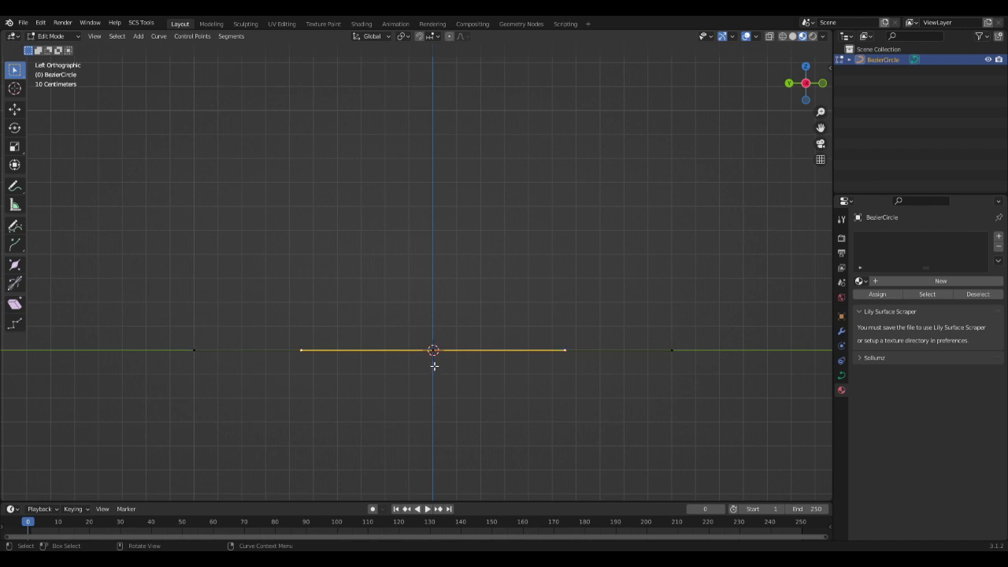
left_click(426, 361)
key("r")
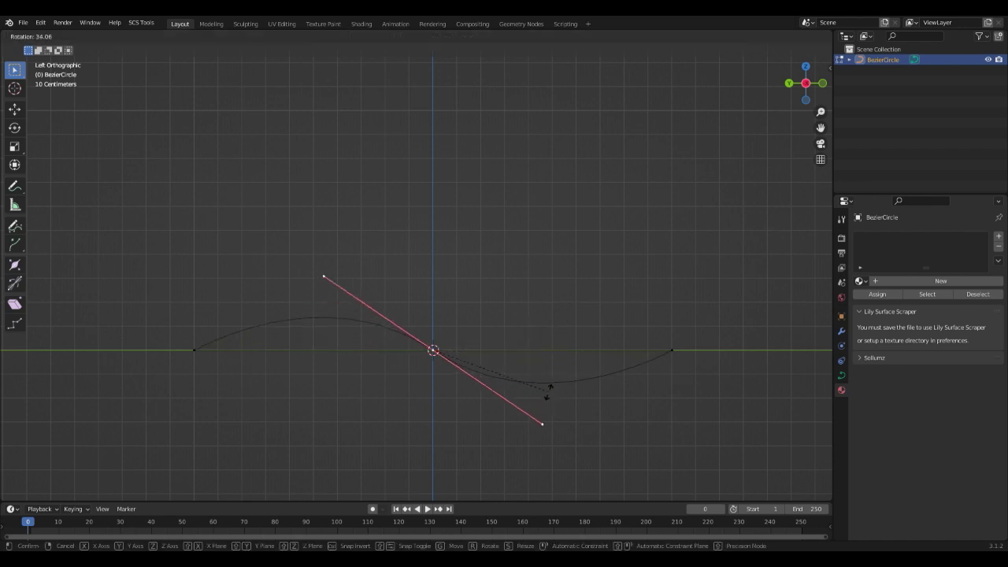
left_click(520, 432)
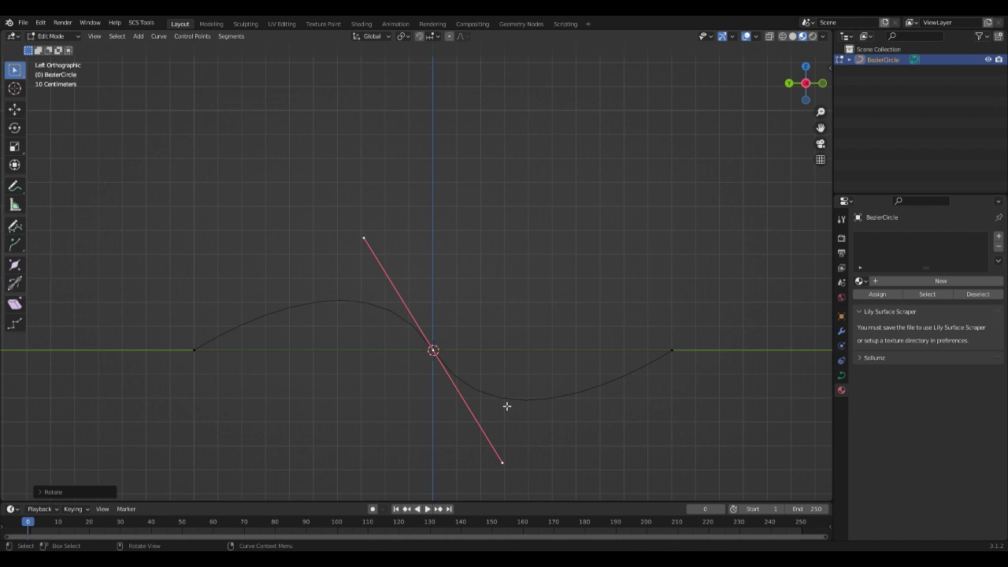
Rotate the control point at the opposite end of the X axis in the opposite direction to mirror the first tilt
key("v")
left_click(434, 354)
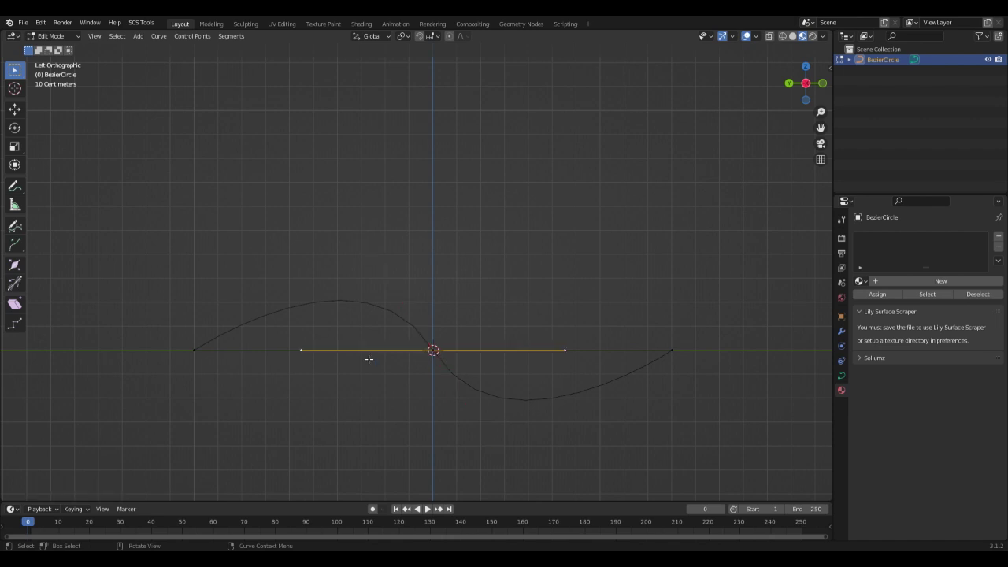
key("r")
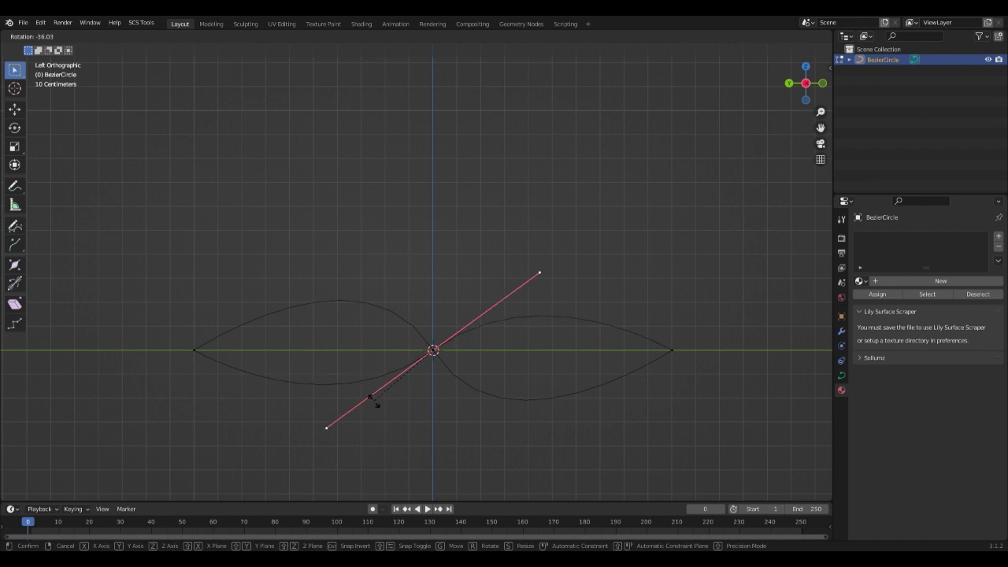
left_click(408, 422)
From the back view, rotate the central control point's handles counter-clockwise to round out one diagonal of the figure-eight
middle_click_drag(481, 405, 466, 383, "alt")
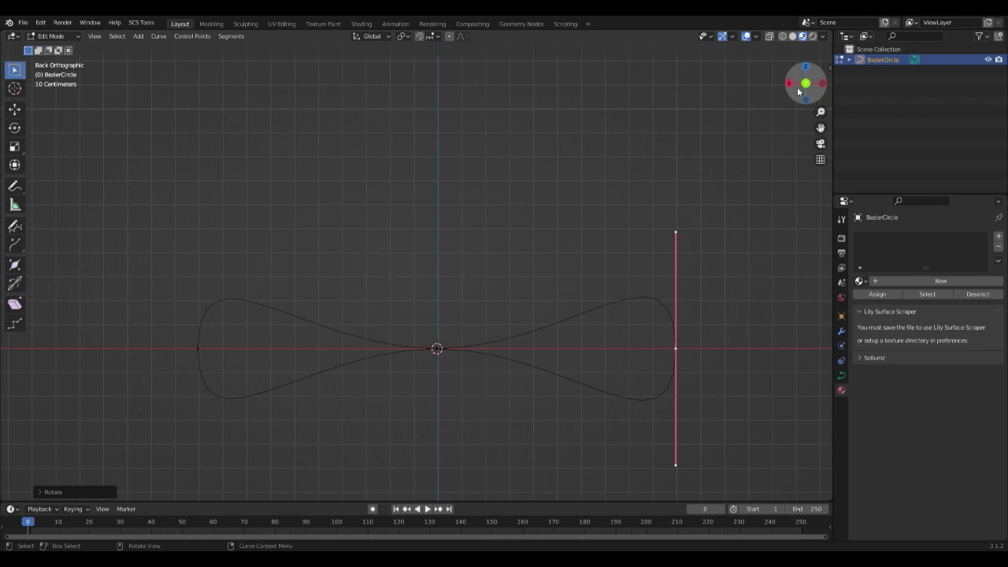
left_click(440, 348)
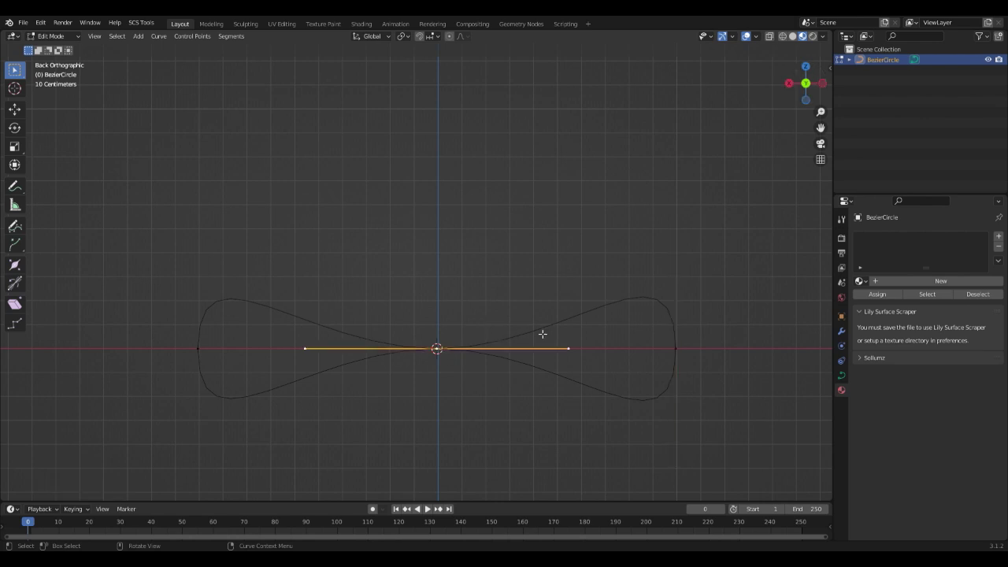
key("r")
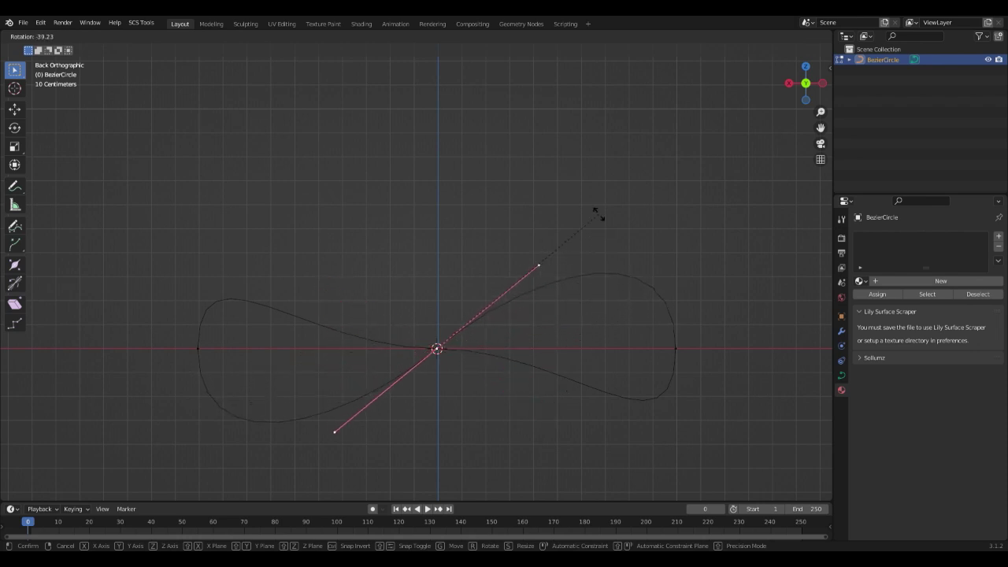
left_click(536, 186)
Rotate the other central control point about 68° clockwise to complete the infinity-shaped loop, and return to Object Mode
key("ctrl+z")
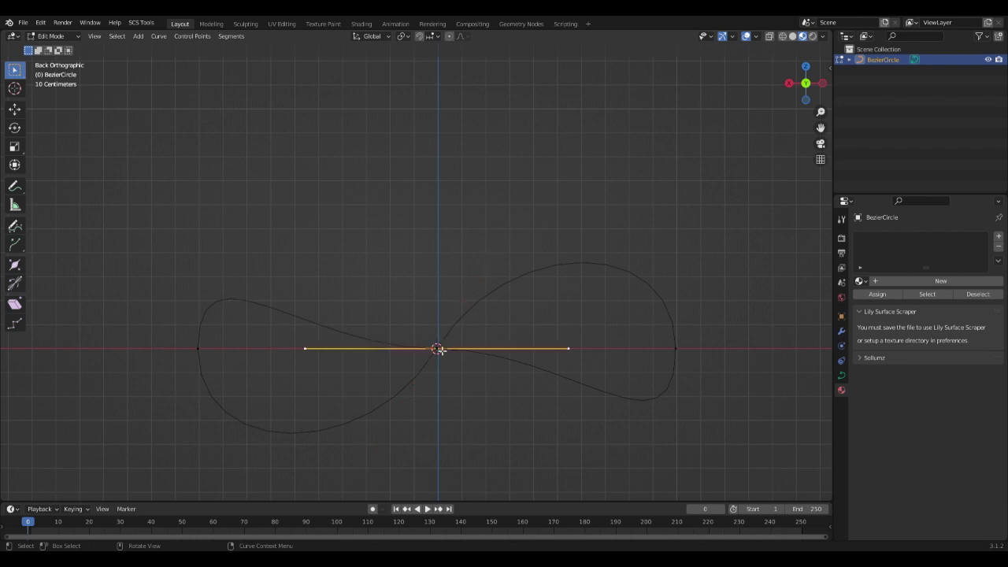
key("r")
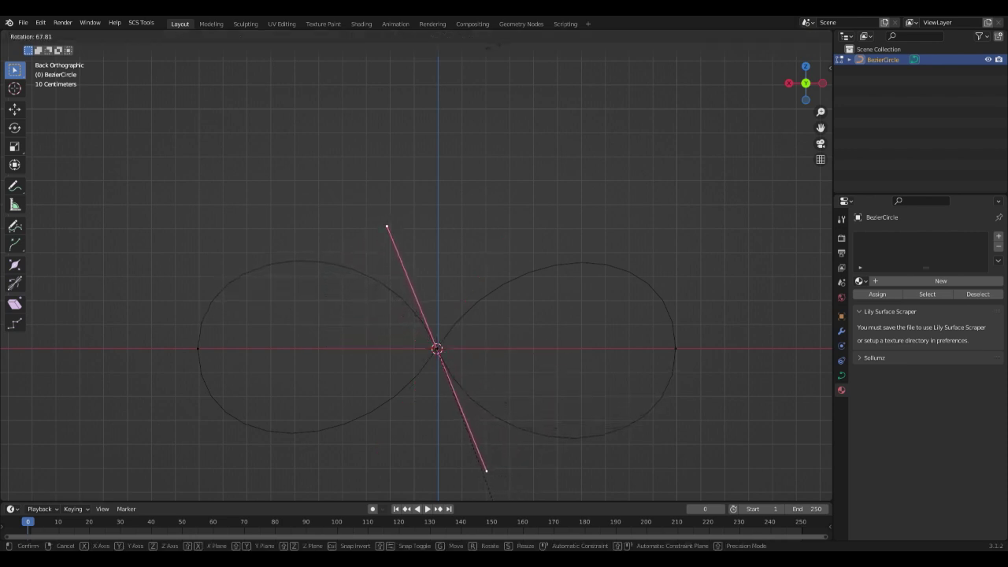
key("Return")
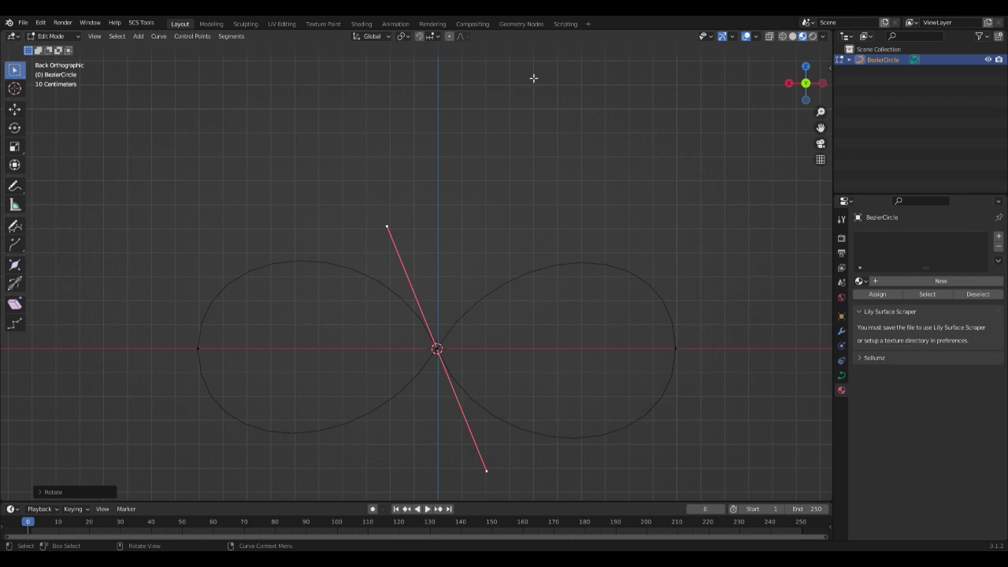
left_click(54, 37)
left_click(49, 47)
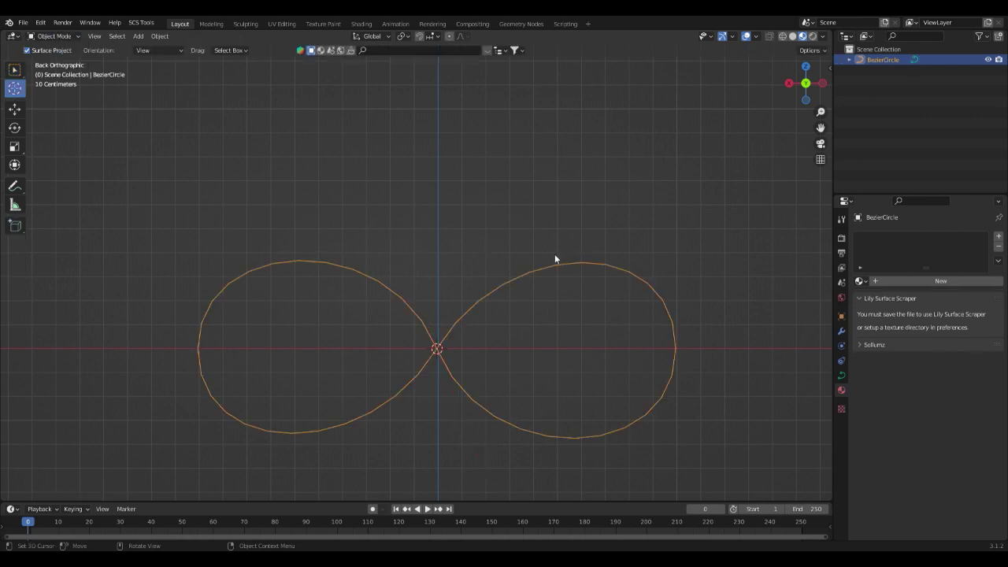
Thicken the infinity curve with a round bevel of 0.21 m depth
left_click(841, 375)
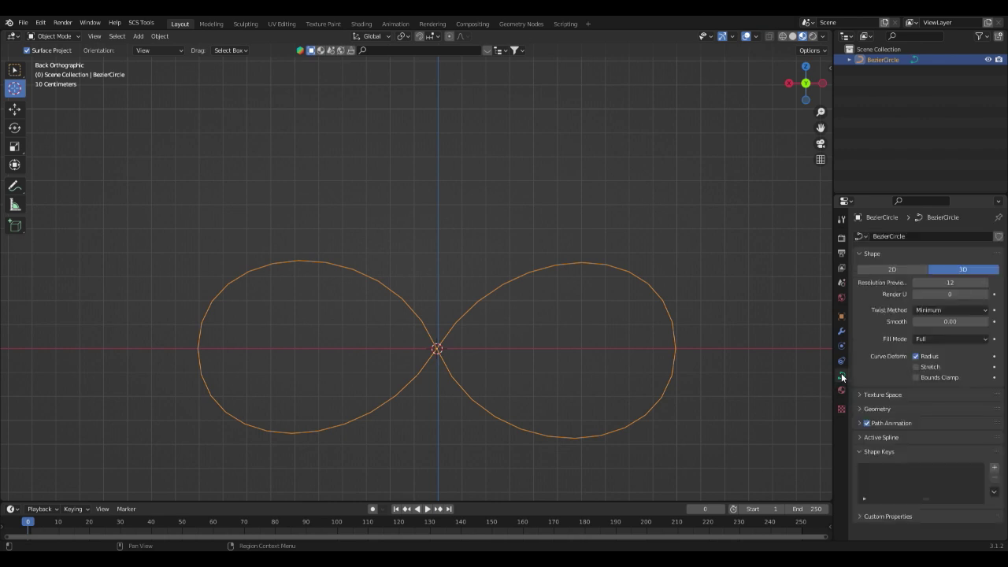
left_click(871, 408)
scroll(882, 348, "down", 3)
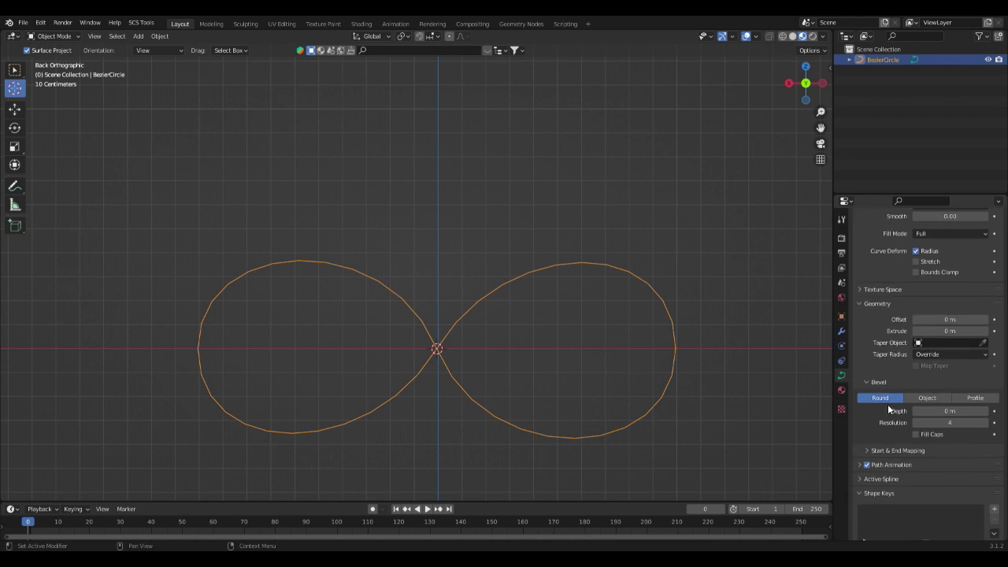
left_click(950, 410)
type("0.01")
key("Return")
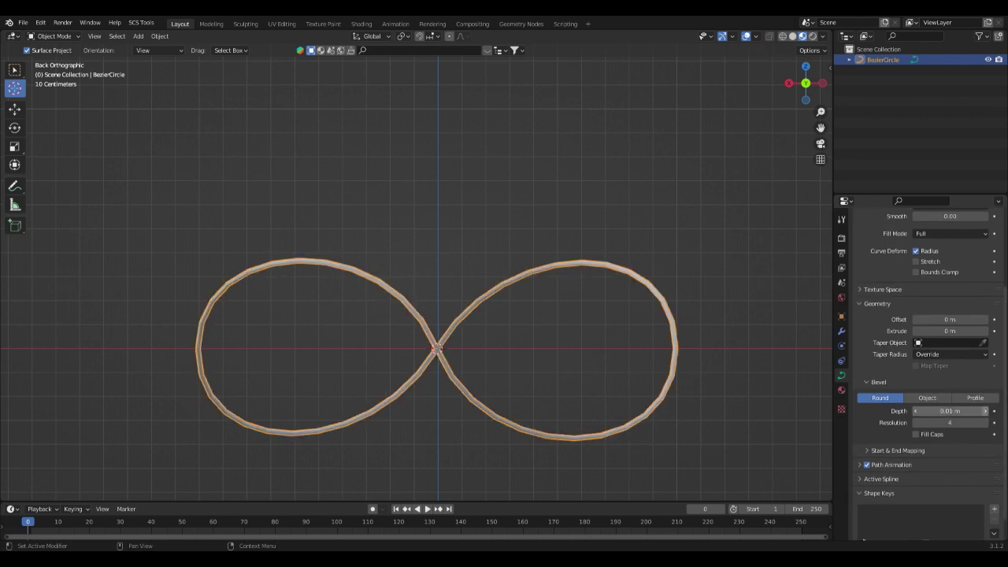
mouse_move(987, 411)
left_mouse_down()
mouse_move(998, 411)
mouse_move(987, 411)
left_mouse_up()
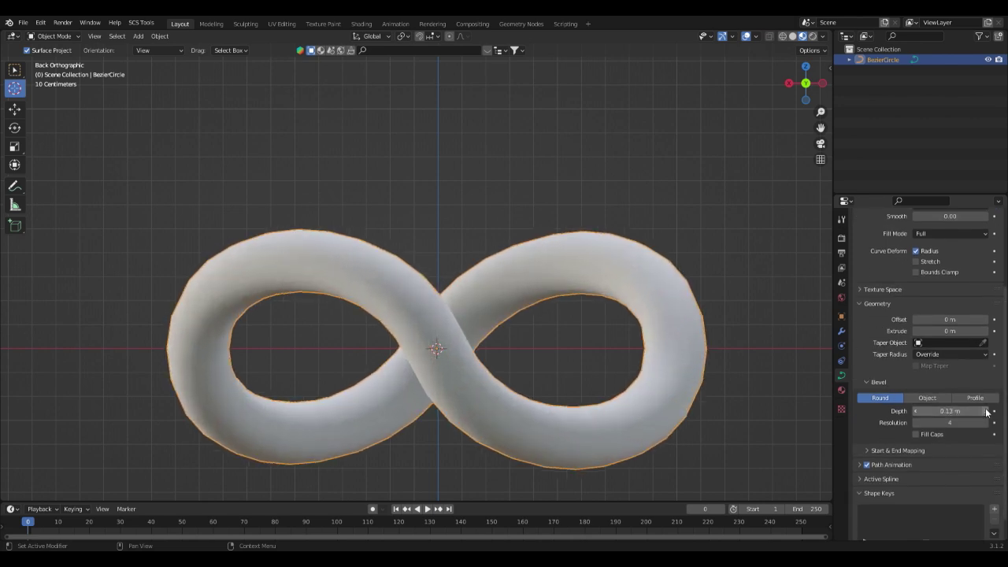
left_click(986, 411)
left_click(987, 412)
left_click(986, 411)
left_click(987, 411)
left_click(987, 411)
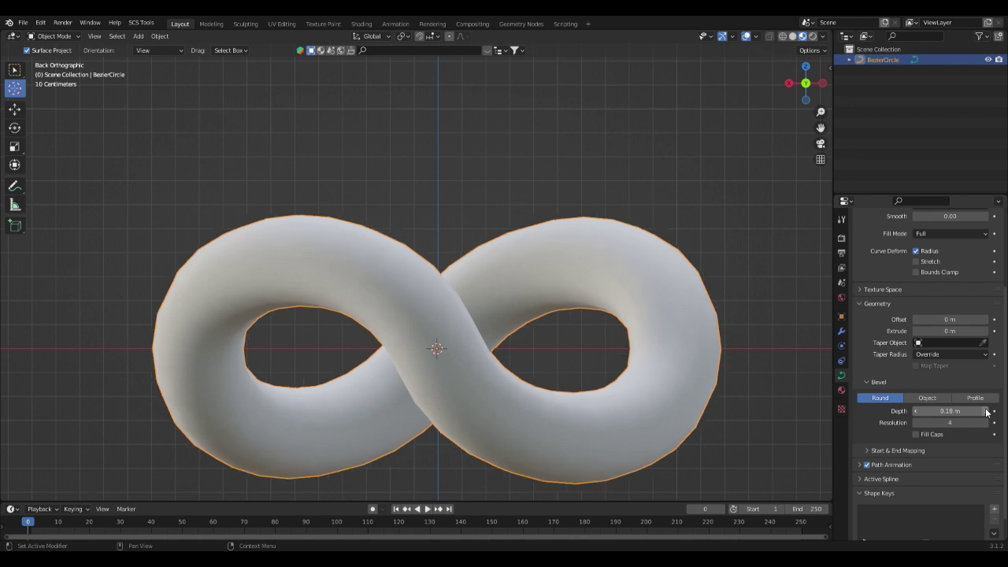
left_click(987, 411)
left_click(985, 411)
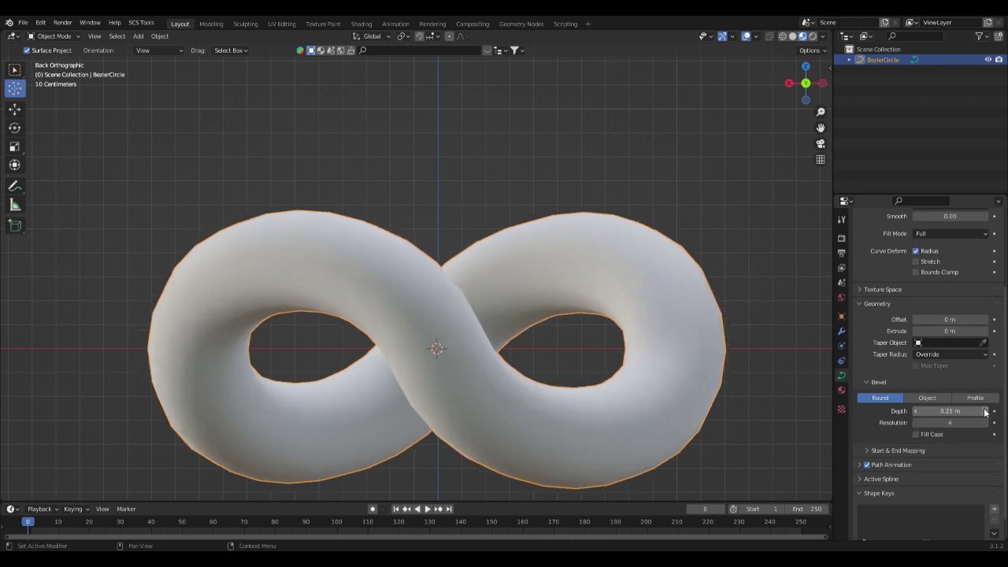
left_click(985, 411)
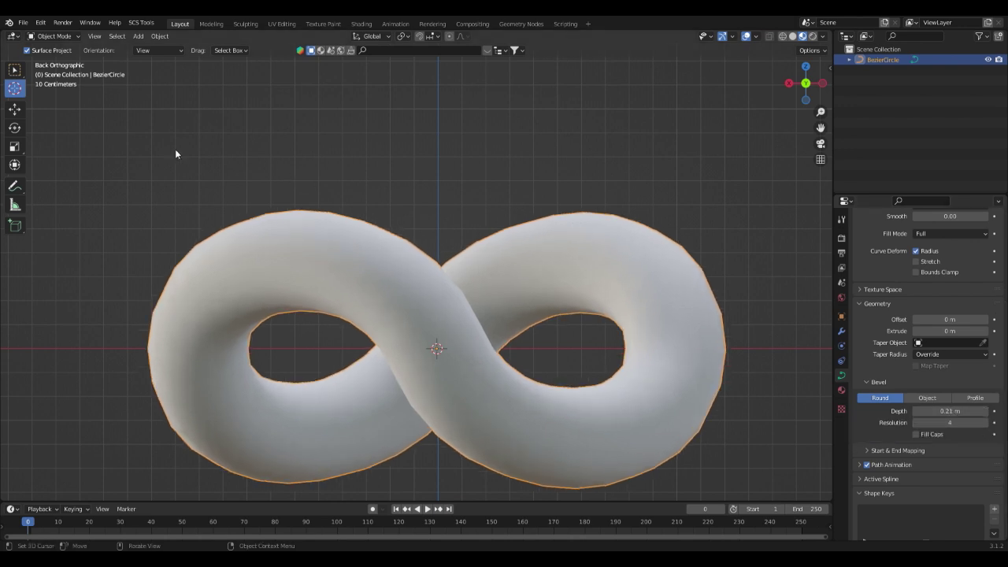
left_click(54, 36)
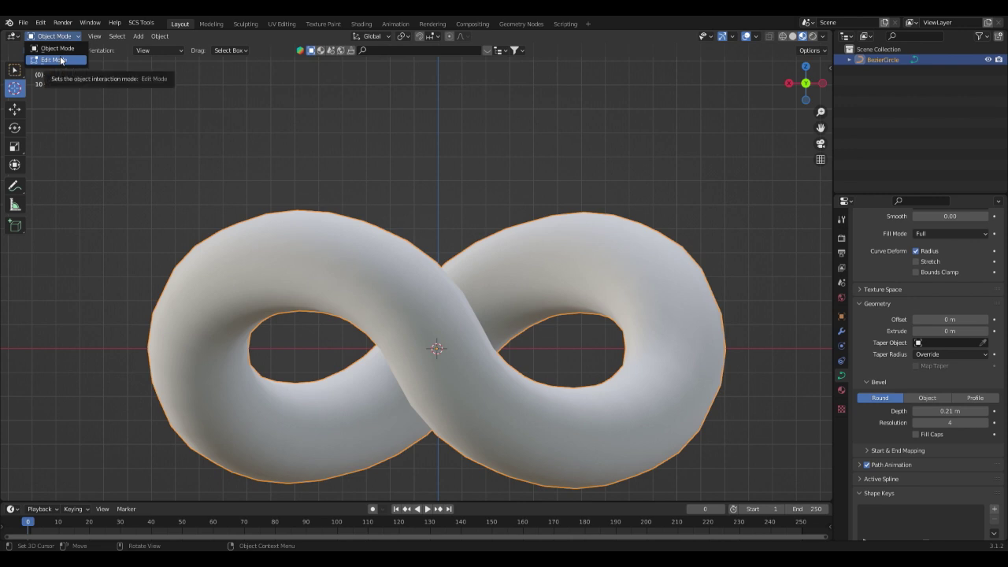
left_click(61, 61)
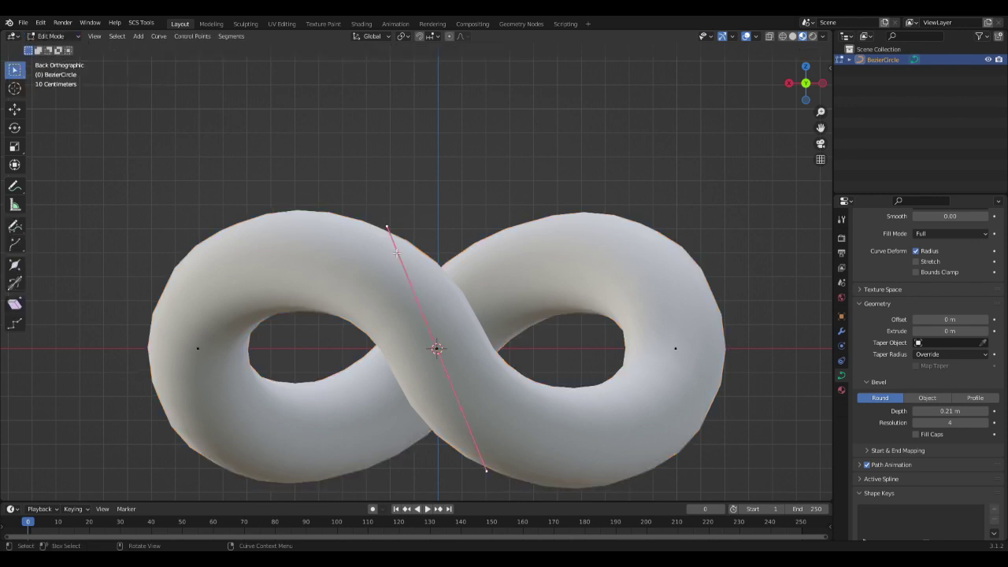
left_click(53, 36)
left_click(53, 43)
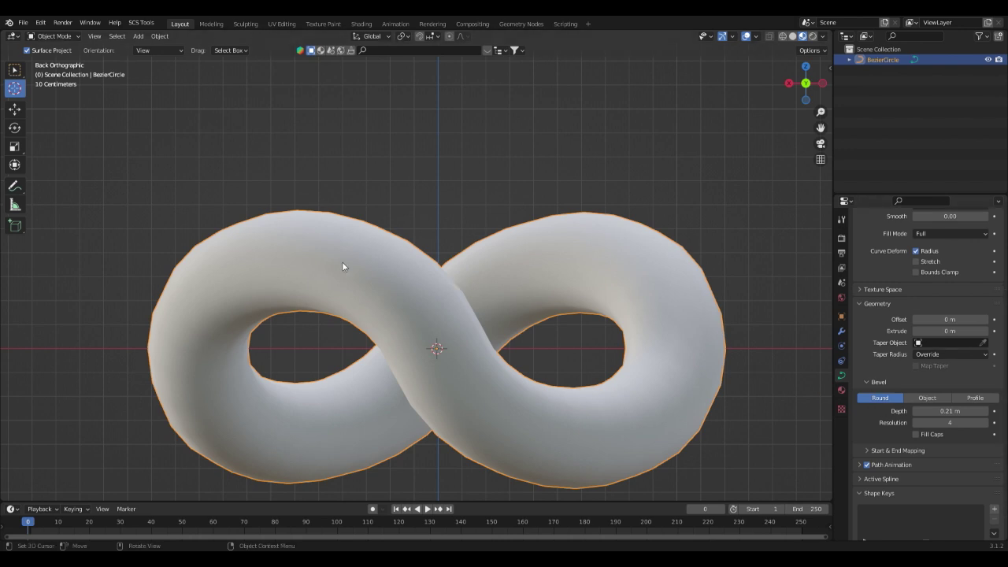
left_click(57, 39)
left_click(245, 24)
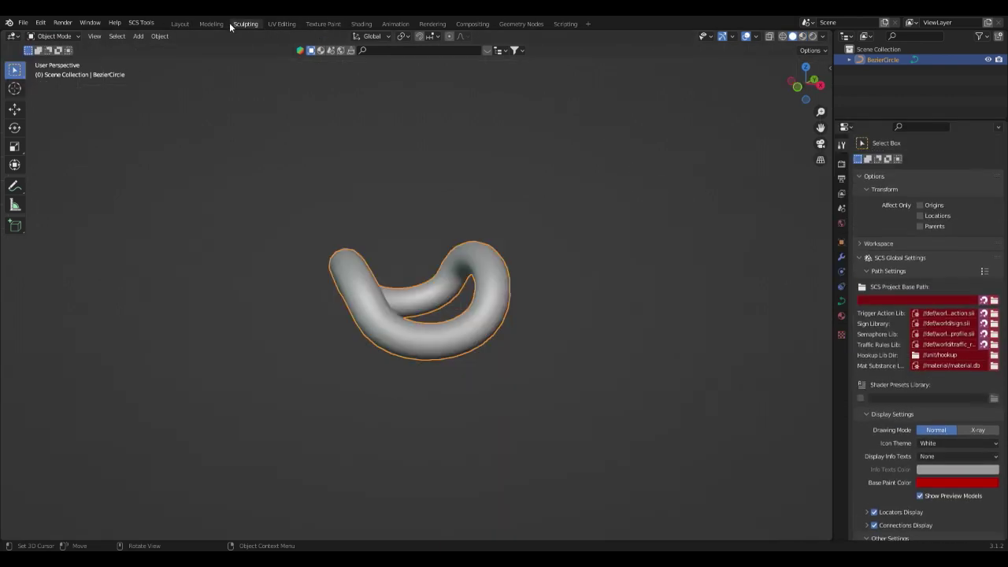
scroll(331, 238, "up", 5)
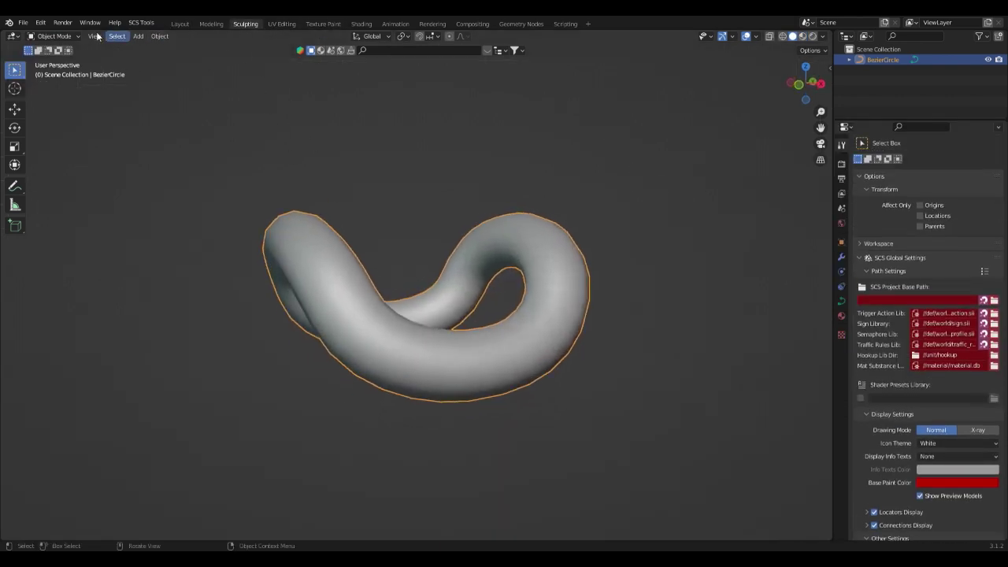
left_click(179, 24)
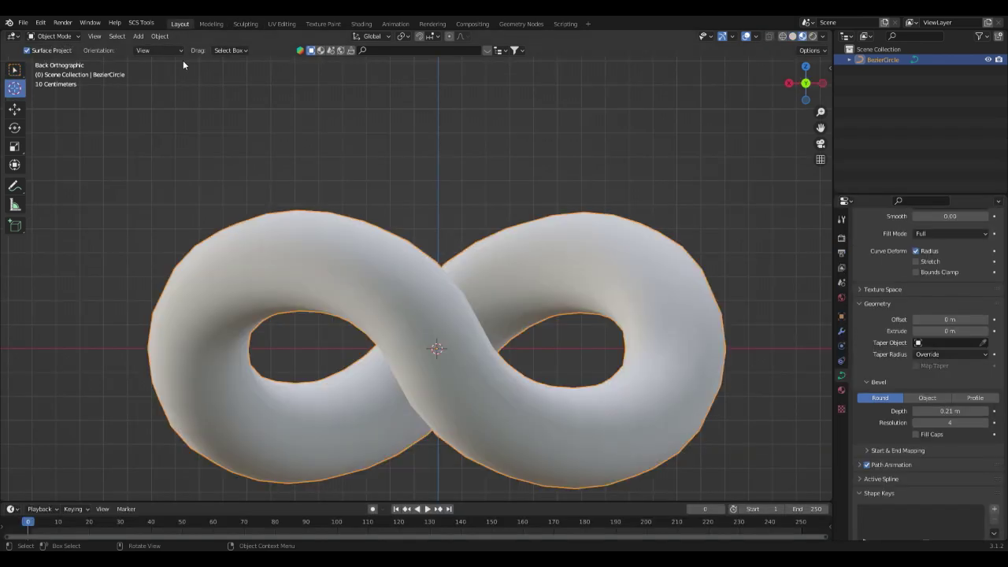
right_click(315, 257, "shift")
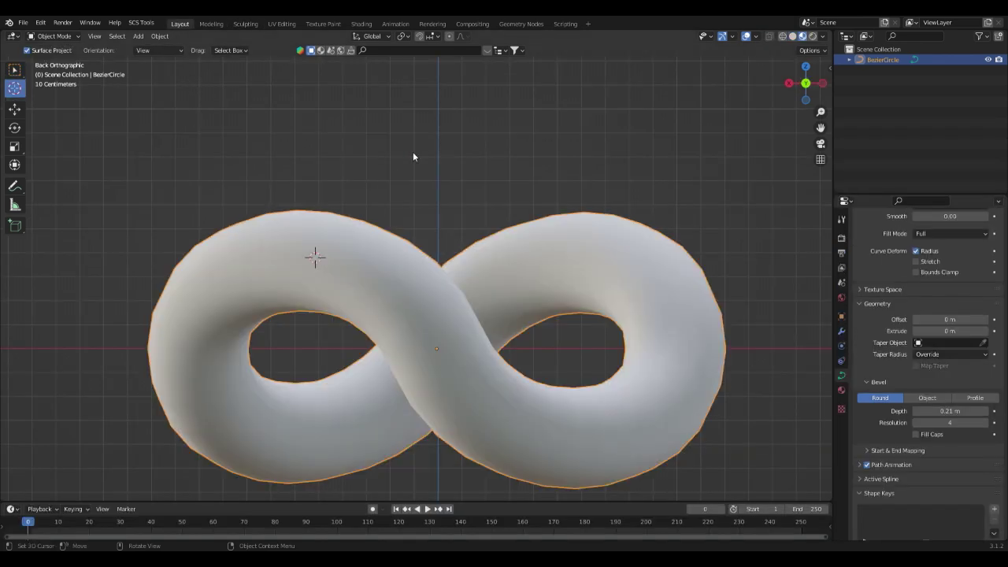
right_click(436, 350, "shift")
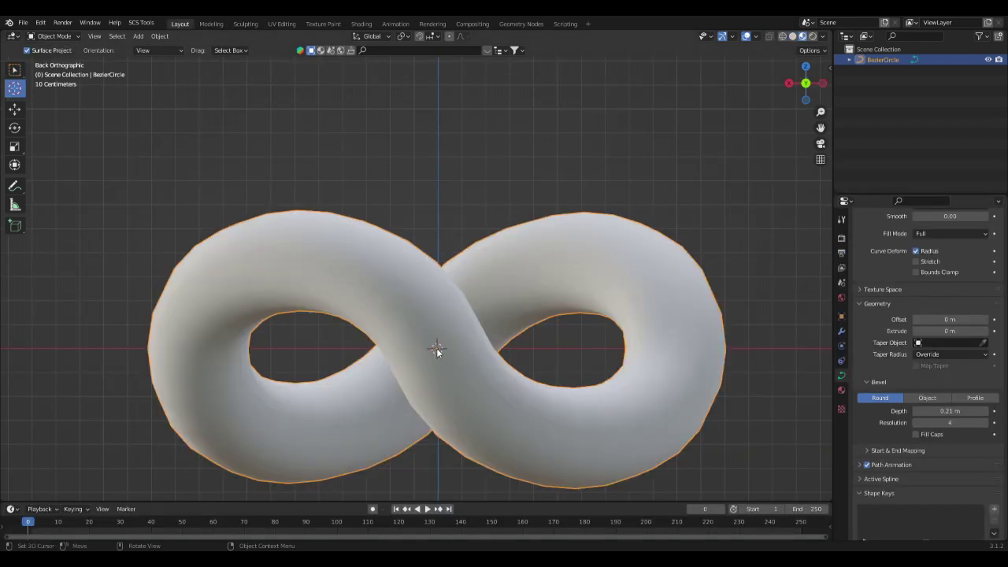
left_click(54, 36)
Convert the beveled infinity curve to a mesh
right_click(333, 305)
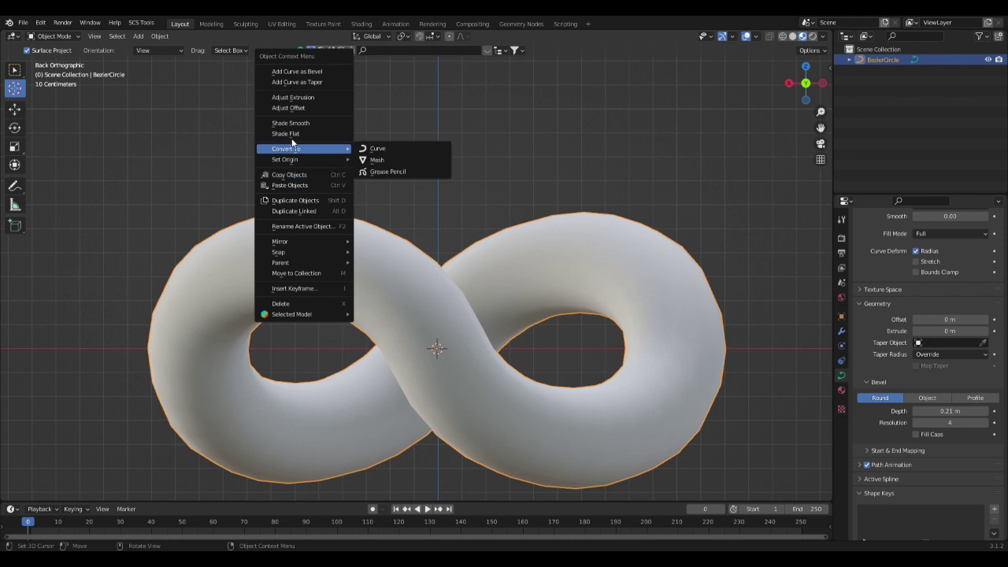
mouse_move(293, 149)
left_click(370, 159)
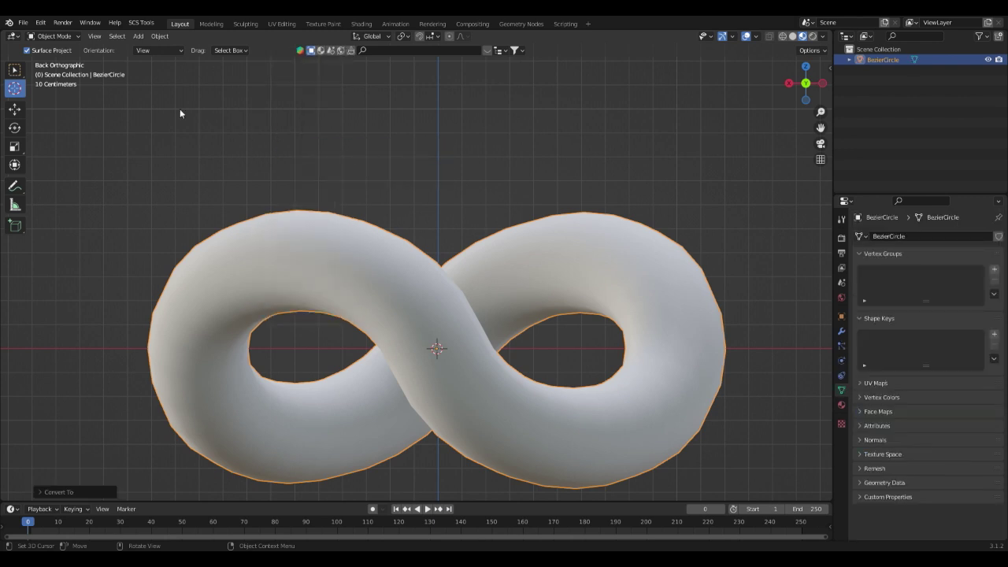
Cut the upper and lower edges of the infinity mesh flat with Box Trim in Sculpt Mode, and return to Object Mode
left_click(77, 37)
left_click(64, 71)
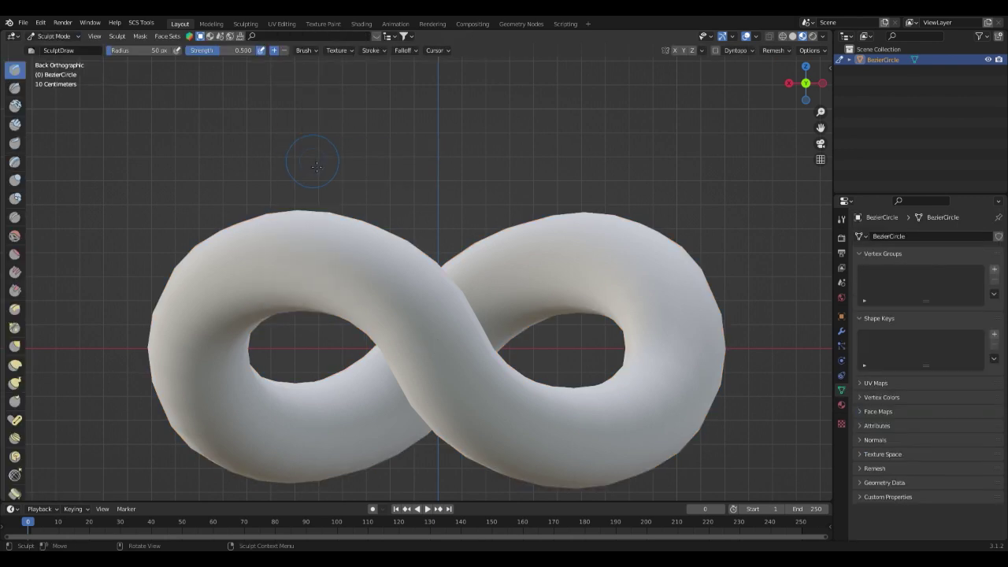
scroll(16, 422, "down", 10)
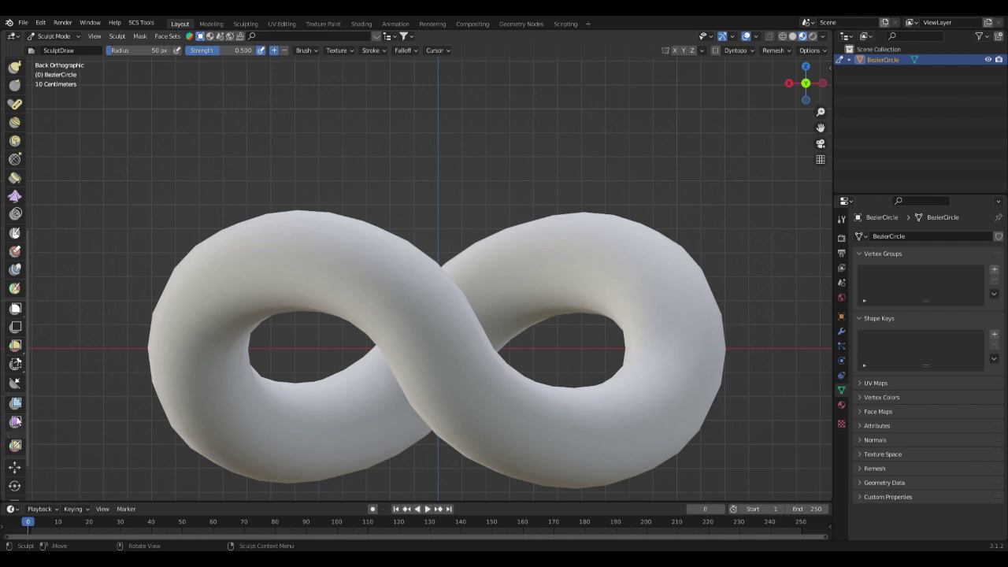
scroll(15, 423, "down", 2)
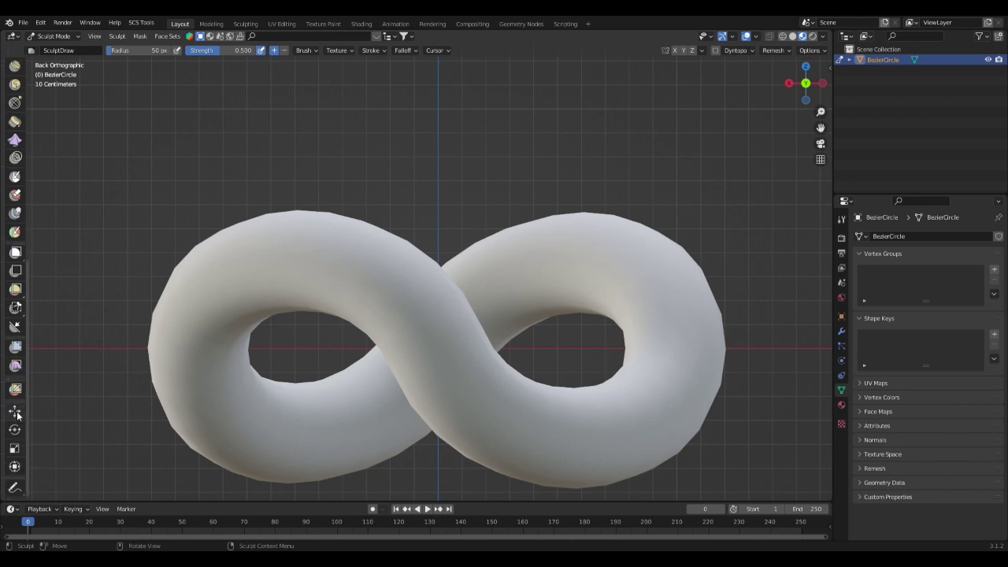
left_click(17, 308)
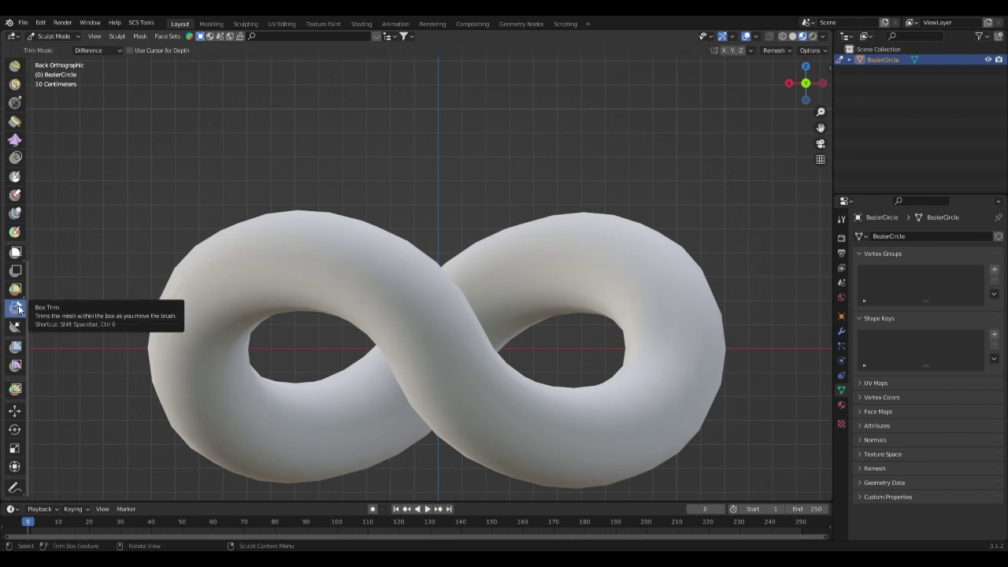
left_click_drag(80, 144, 803, 257)
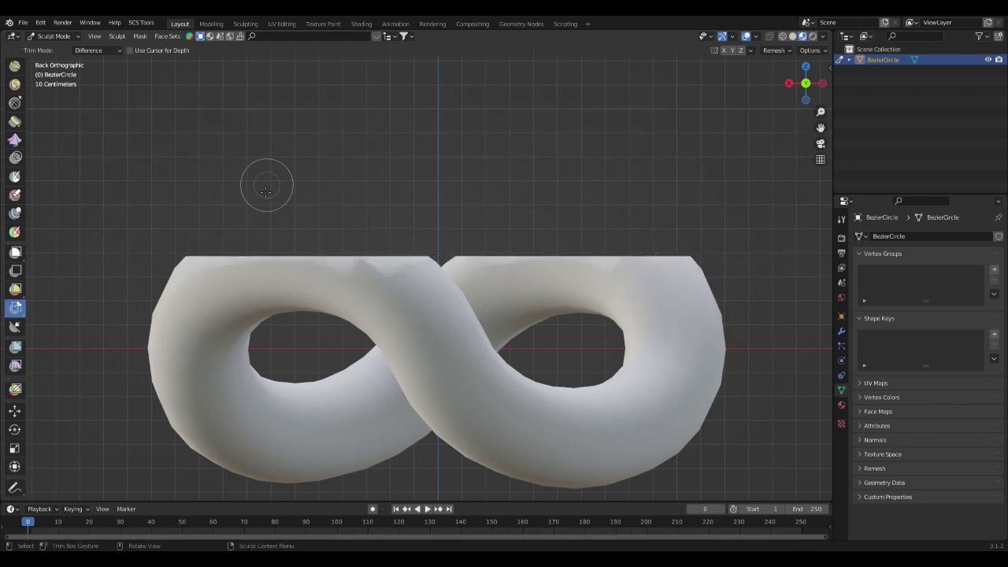
scroll(162, 382, "down", 3)
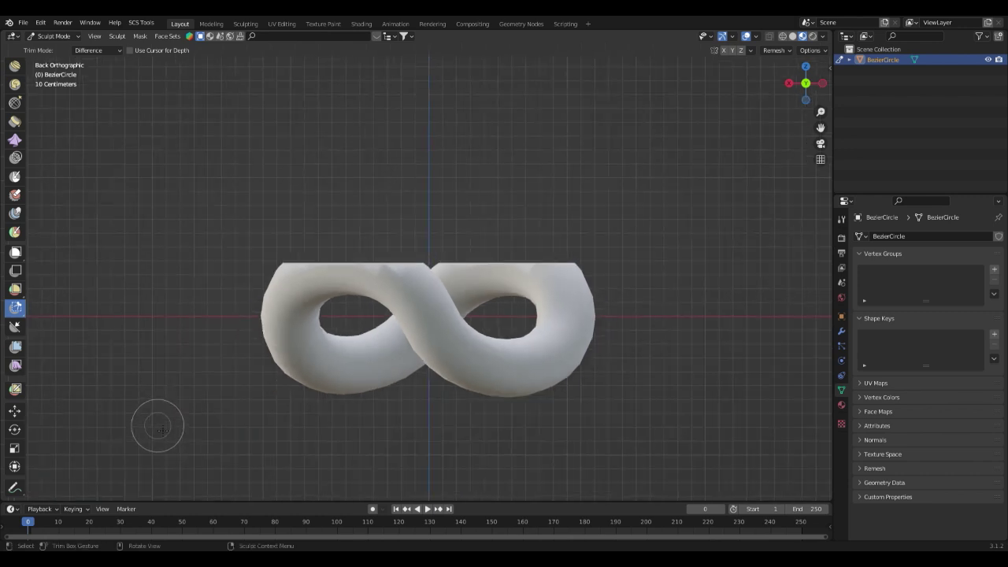
left_click_drag(161, 484, 764, 370)
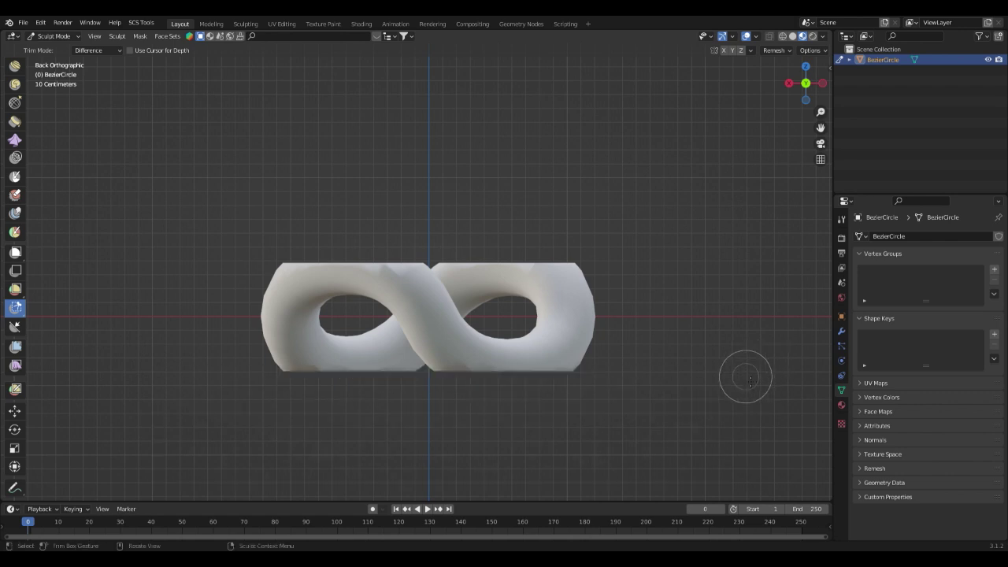
left_click(63, 36)
left_click(62, 52)
In Edit Mode, bevel the vertices at the rounded ends of the flat-cut faces by about 0.02 m, and return to Object Mode
middle_click_drag(425, 323, 390, 341)
middle_click_drag(414, 323, 405, 238)
scroll(462, 344, "up", 3)
scroll(460, 347, "down", 6)
scroll(402, 294, "up", 8)
middle_click_drag(402, 294, 408, 402)
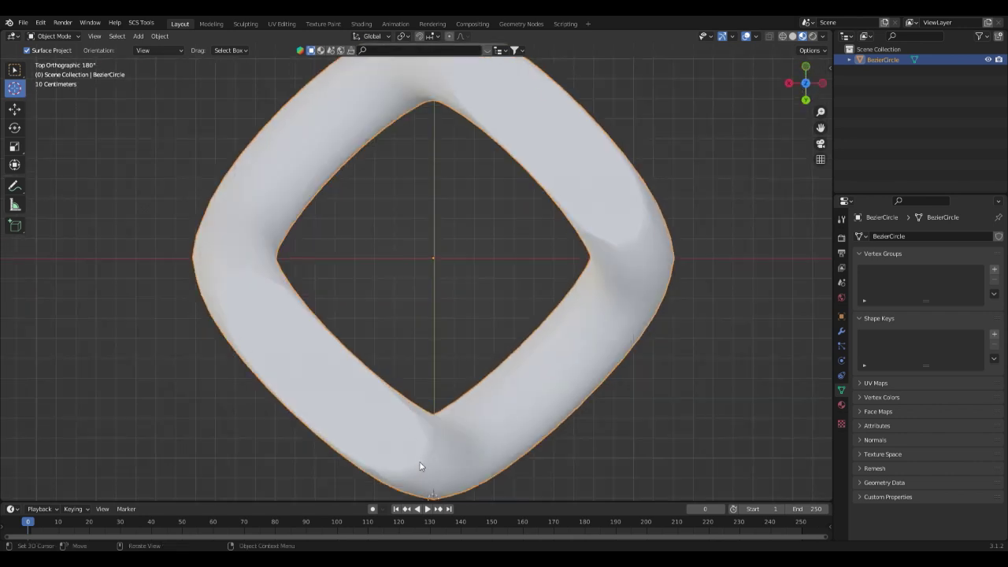
left_click(63, 36)
left_click(31, 61)
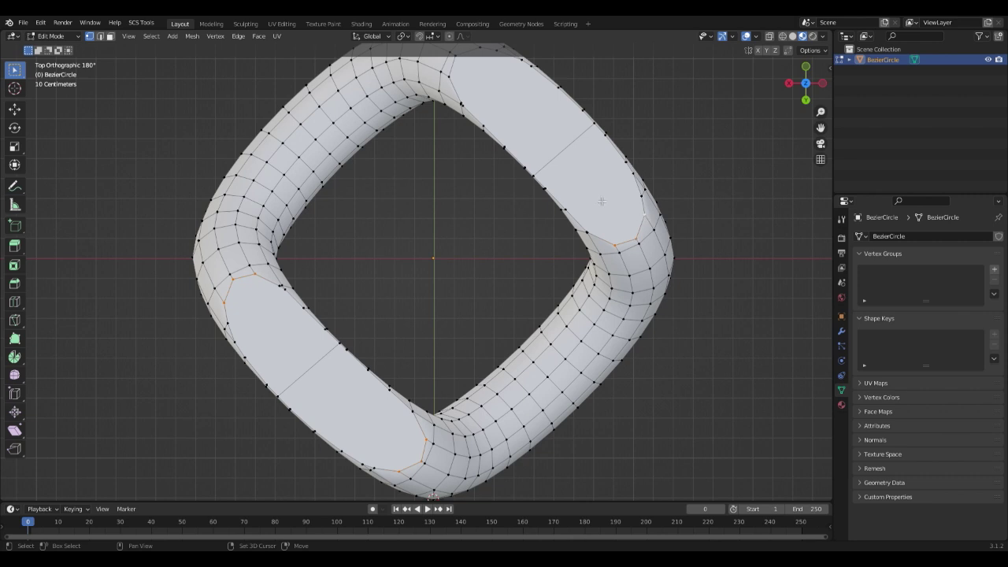
middle_click_drag(602, 202, 633, 245, "shift")
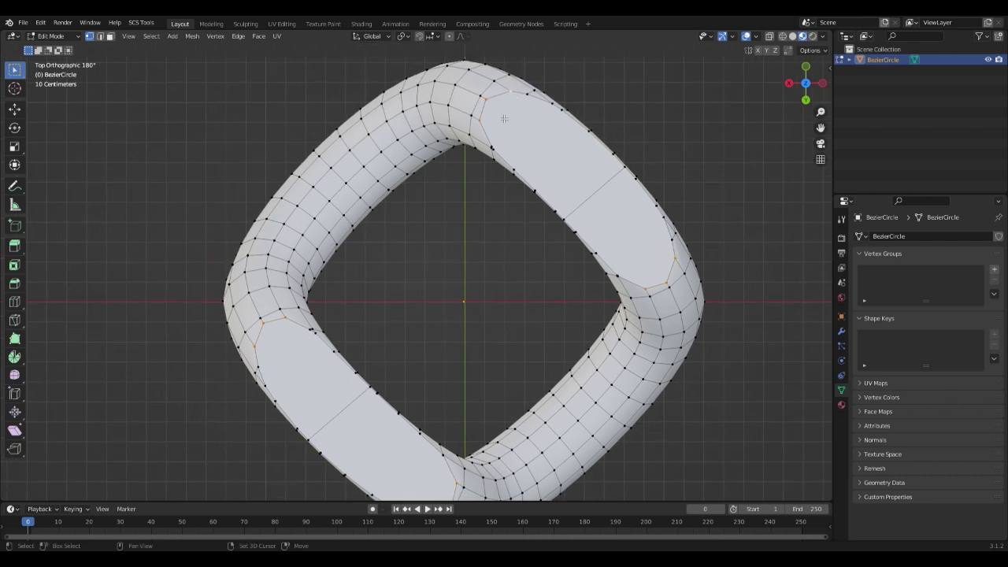
right_click(504, 118)
left_click(501, 139)
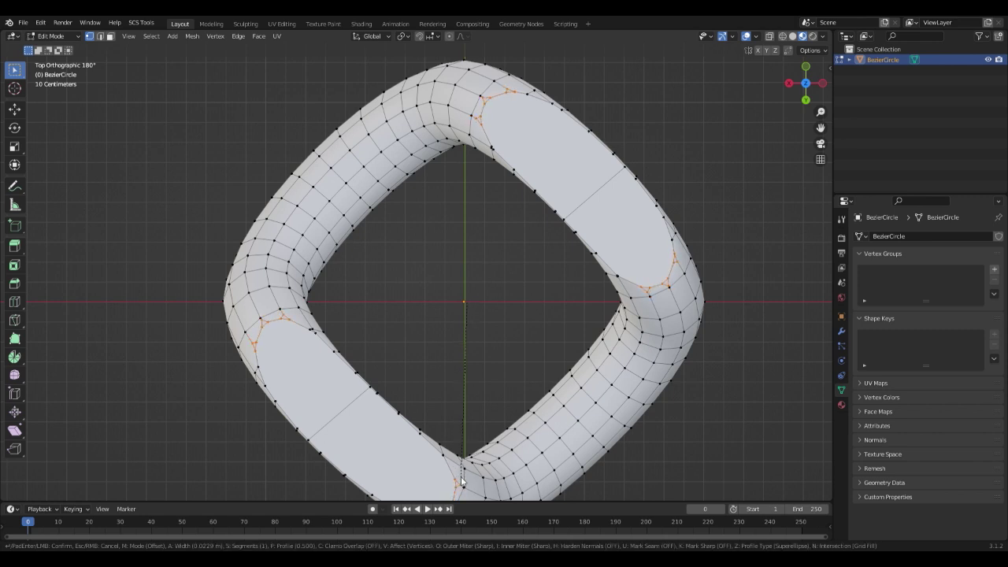
left_click(463, 482)
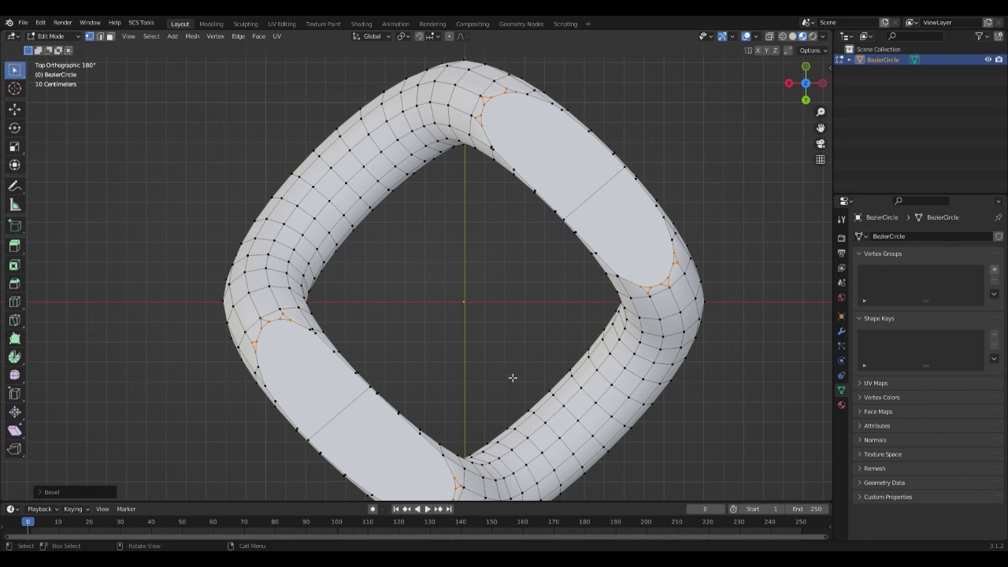
middle_click_drag(473, 321, 436, 281)
left_click(69, 36)
left_click(77, 51)
Enable Auto Smooth for the link's mesh normals
scroll(369, 222, "down", 5)
scroll(579, 302, "up", 6)
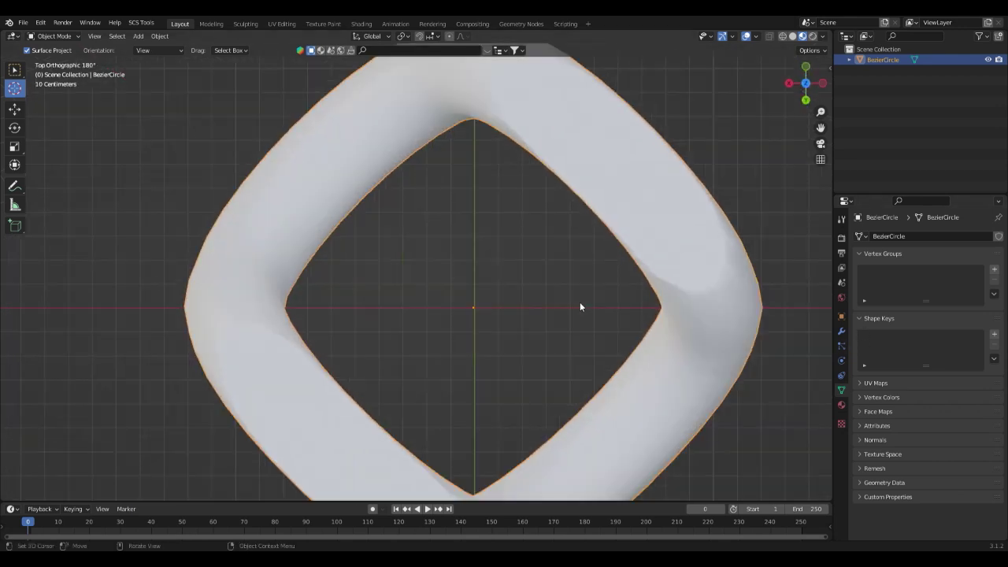
left_click(872, 439)
left_click(916, 456)
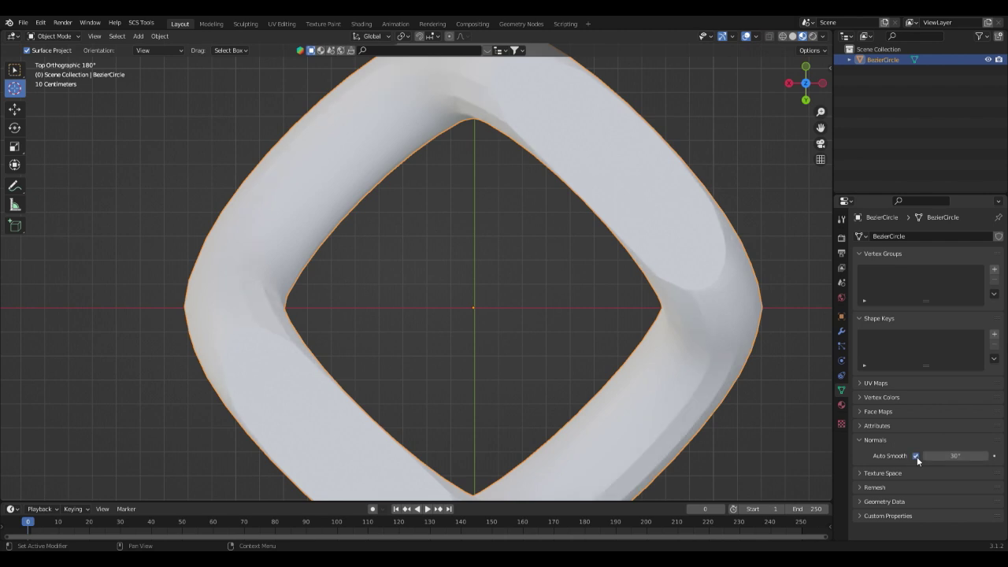
Try a Weighted Normal modifier on the link and remove it
middle_click_drag(751, 371, 748, 251)
left_click(841, 331)
left_click(894, 236)
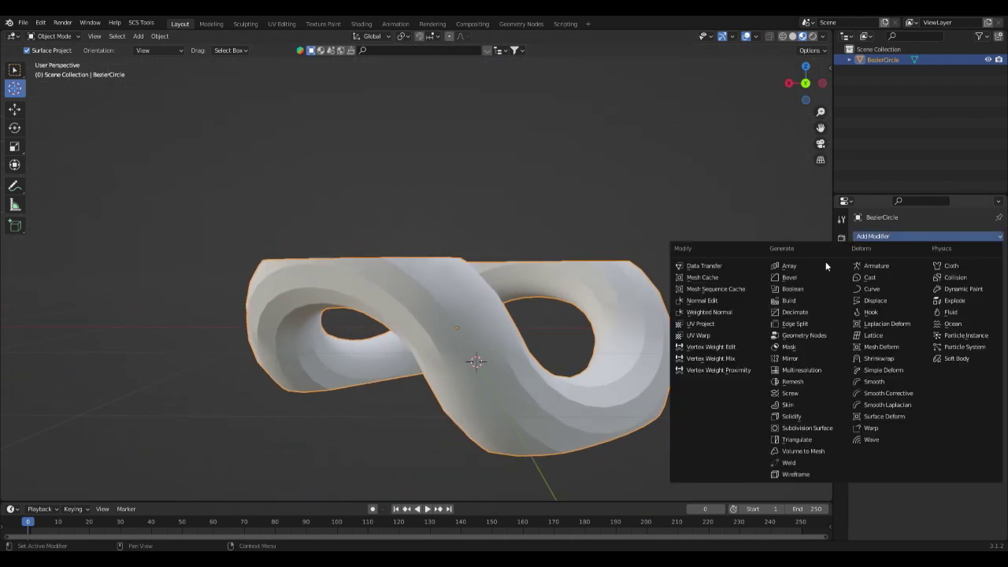
left_click(739, 313)
middle_click_drag(635, 310, 622, 394)
left_click(982, 254)
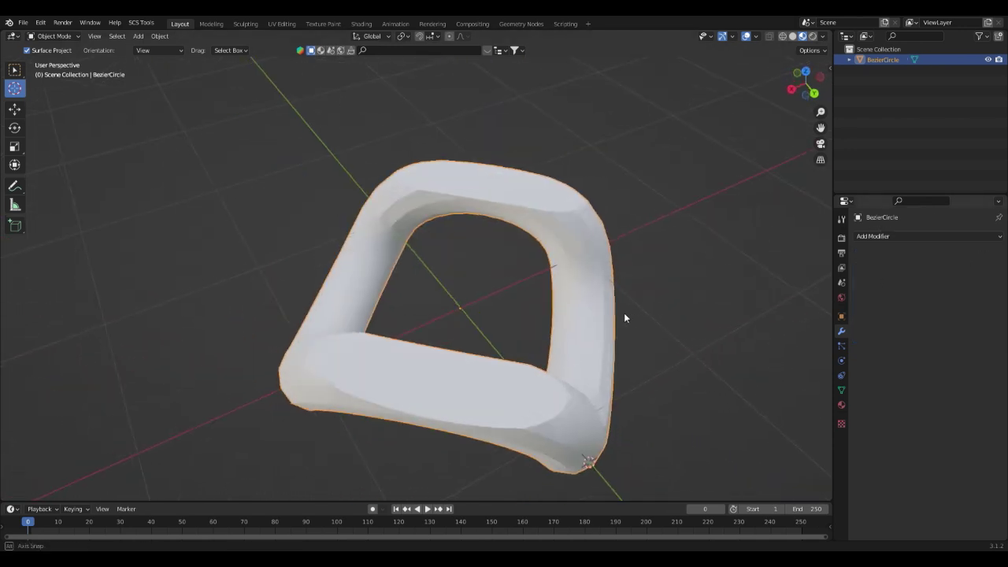
Turn off Auto Smooth for the link's mesh normals
mouse_move(624, 313)
middle_mouse_down()
mouse_move(582, 327)
mouse_move(606, 323)
middle_mouse_up()
left_click(841, 390)
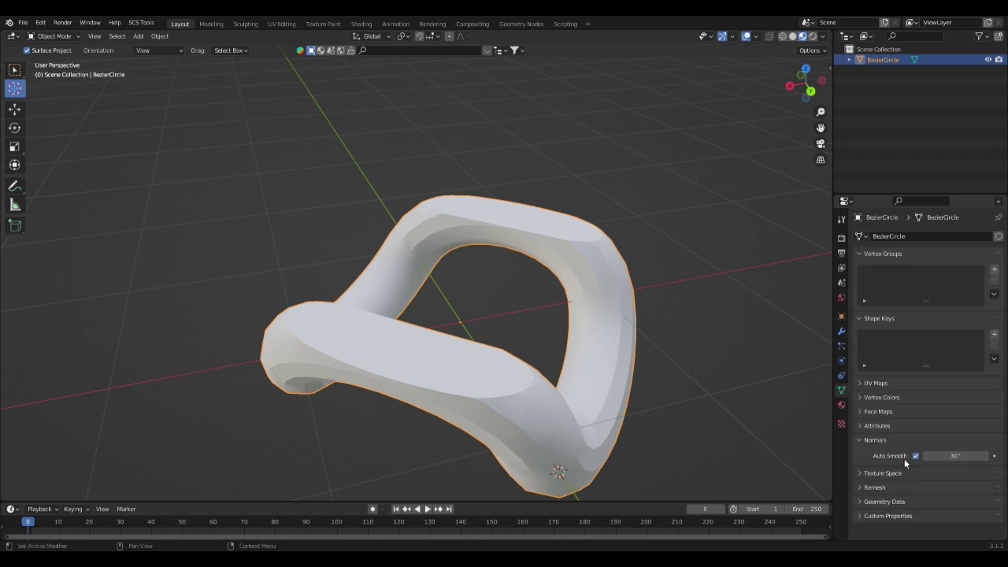
middle_click_drag(787, 378, 819, 370)
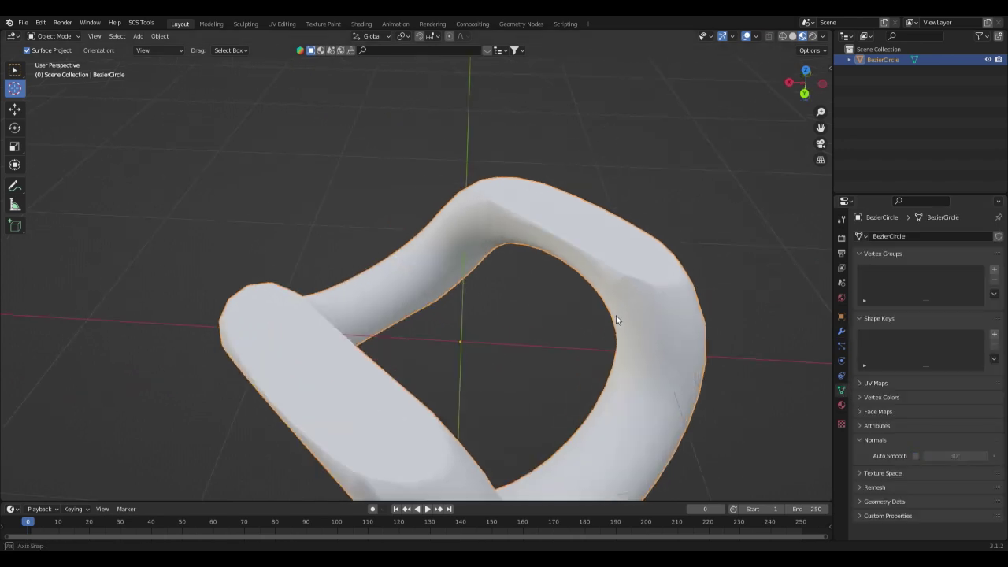
Add an Array modifier to the link and set its relative X offset factor to 0.5 so the copies interlock
left_click(842, 331)
left_click(882, 236)
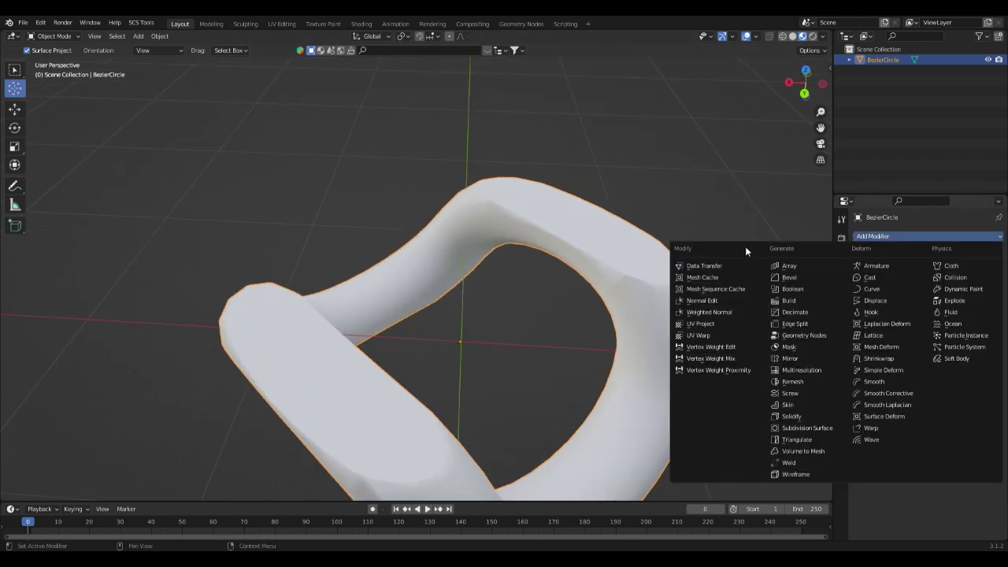
left_click(789, 266)
scroll(548, 260, "down", 3)
middle_click_drag(548, 260, 338, 349)
key("KP_7")
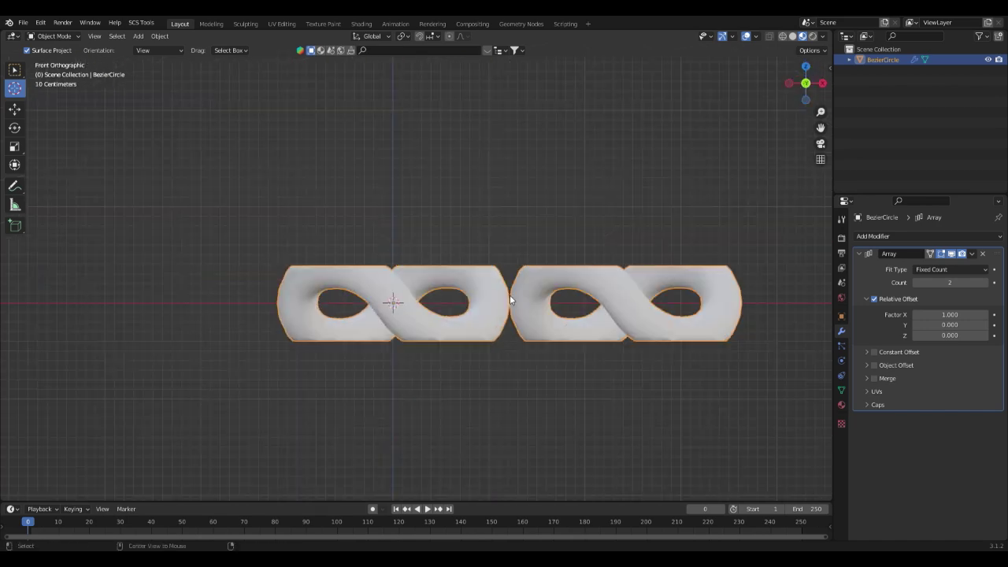
scroll(917, 316, "down", 6, "ctrl")
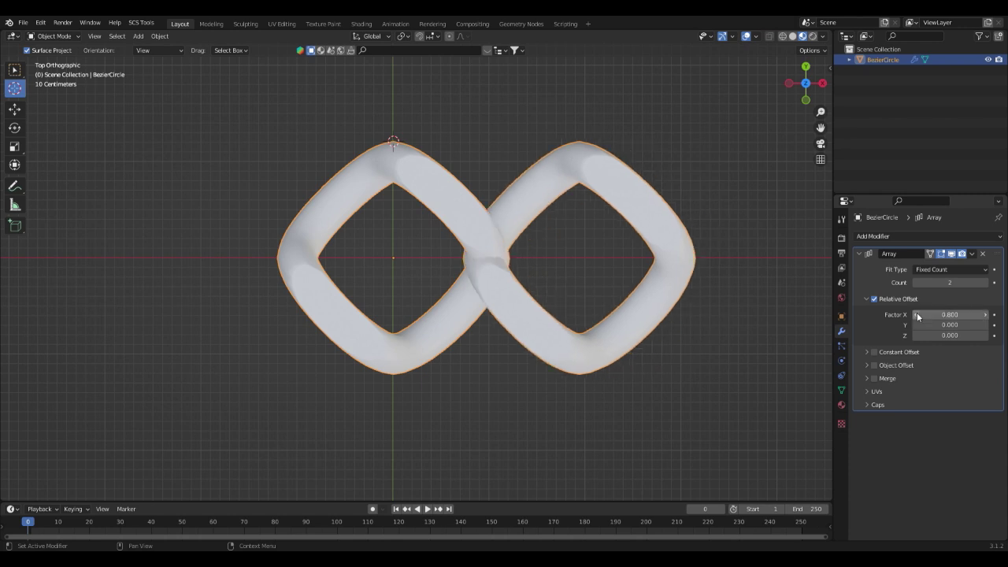
left_click(984, 314)
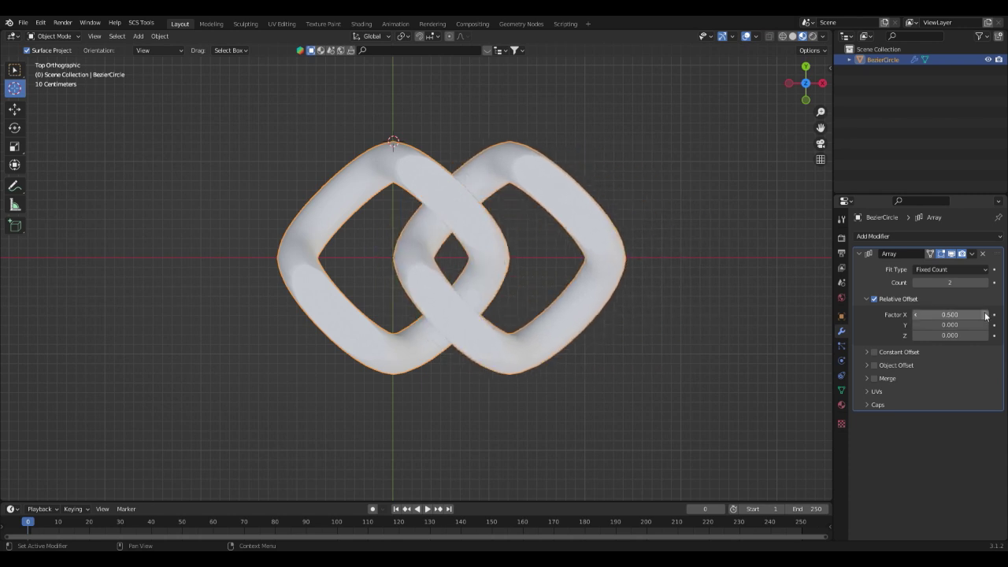
In Edit Mode, fatten the entire link mesh by about 0.11 m with Shrink/Fatten, and return to Object Mode
left_click(54, 36)
left_click(66, 60)
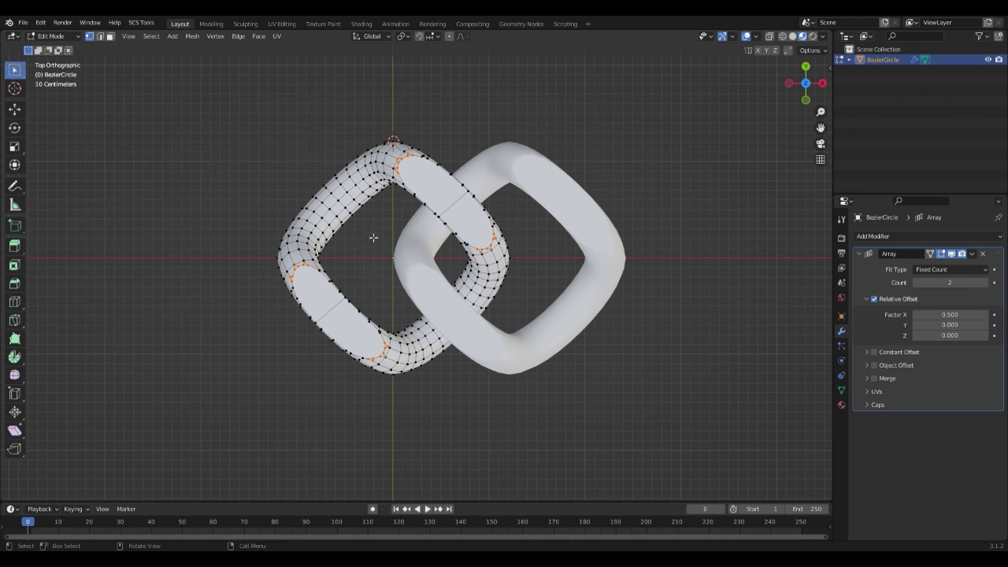
key("a")
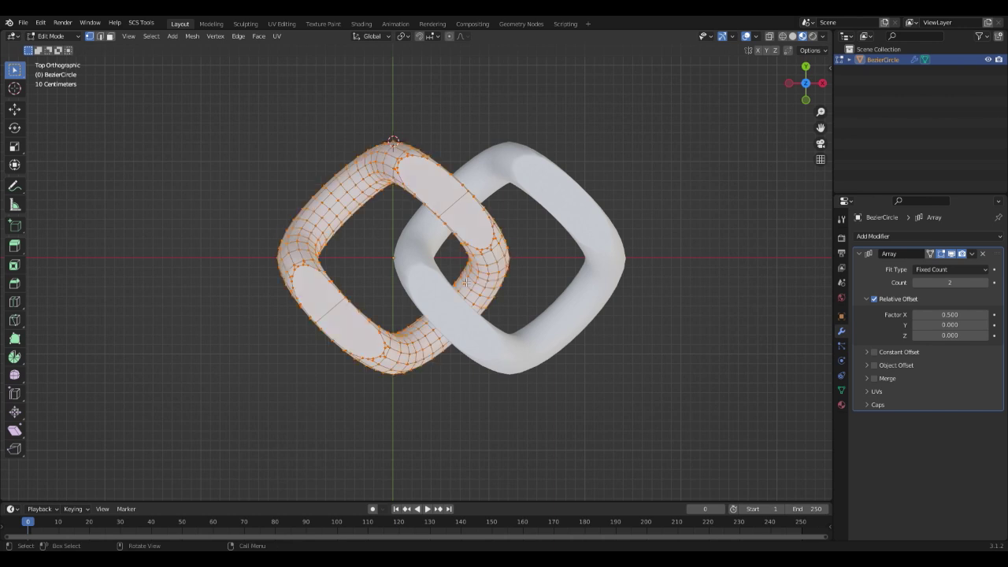
key("alt+s")
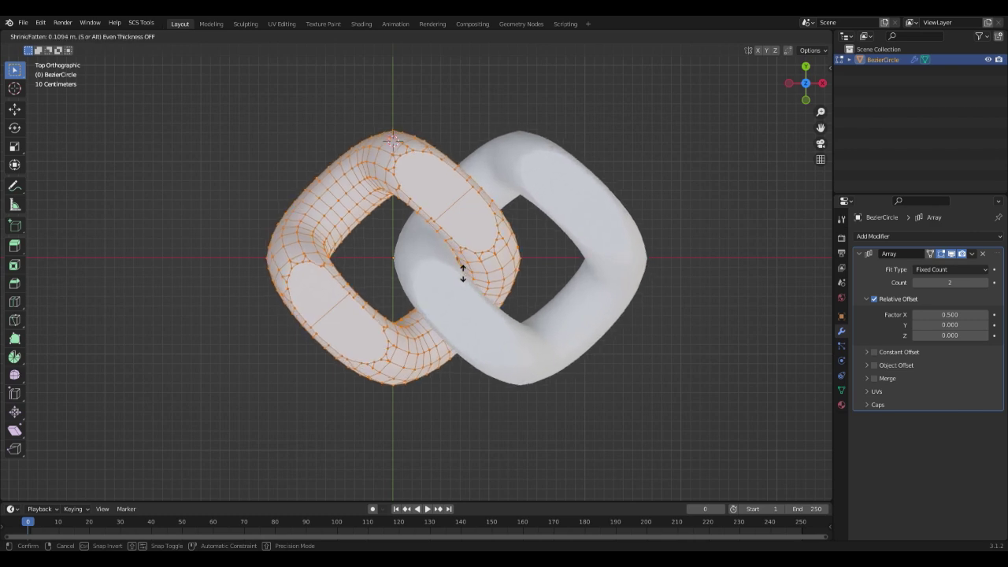
left_click(462, 272)
middle_click_drag(463, 271, 386, 229)
left_click(65, 36)
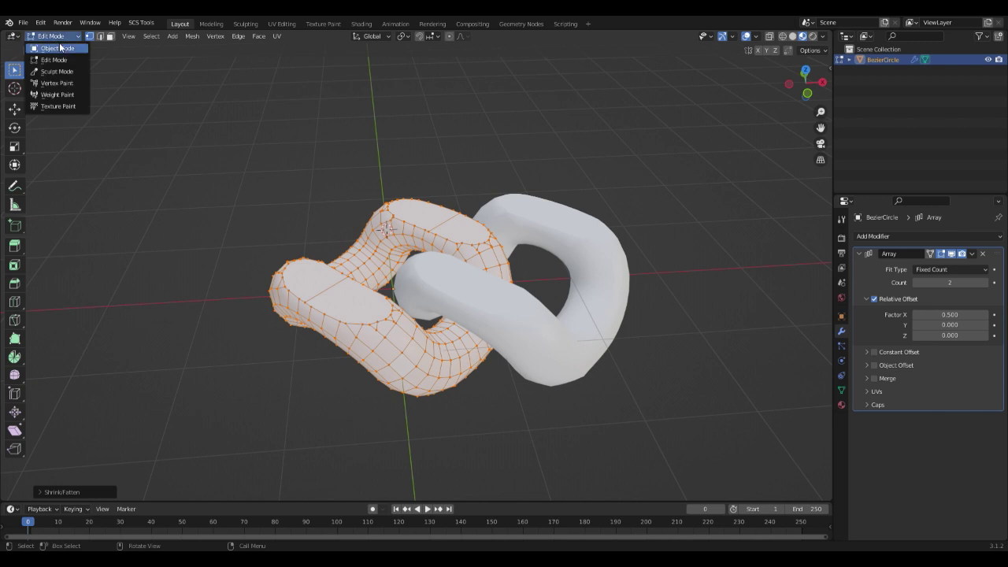
left_click(52, 40)
Lengthen the chain by raising the Array modifier's count to 20
left_click(985, 285)
left_click(985, 284)
left_click(986, 285)
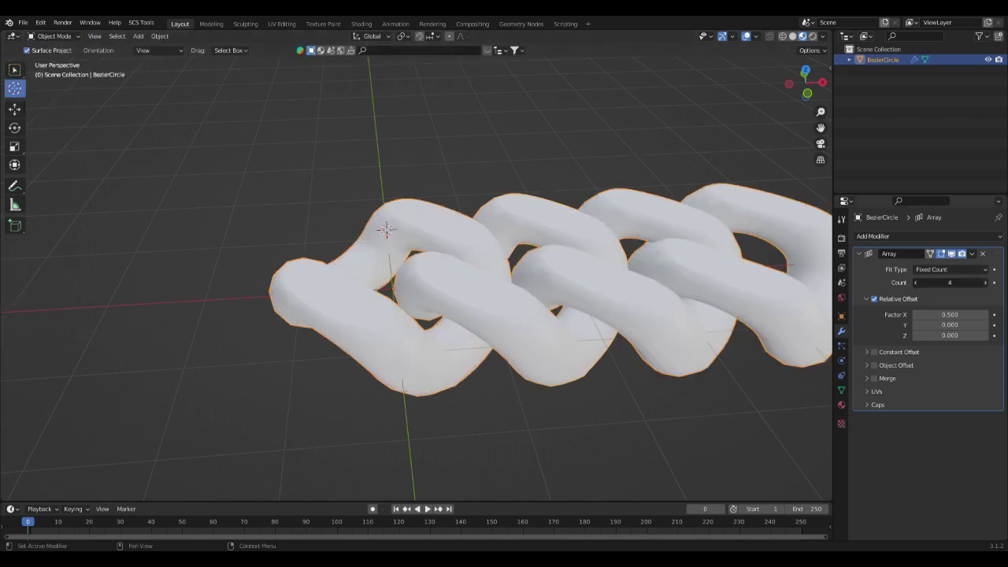
scroll(609, 238, "down", 4)
middle_click_drag(609, 238, 654, 203)
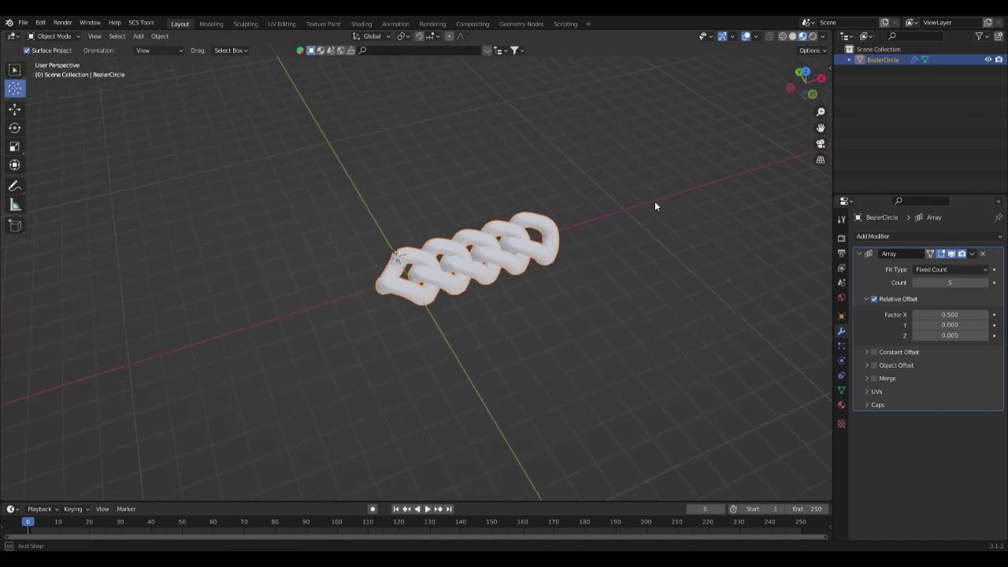
left_click(985, 282)
left_click(985, 282)
left_click(985, 282)
left_click(985, 282)
left_click(985, 281)
left_click(985, 282)
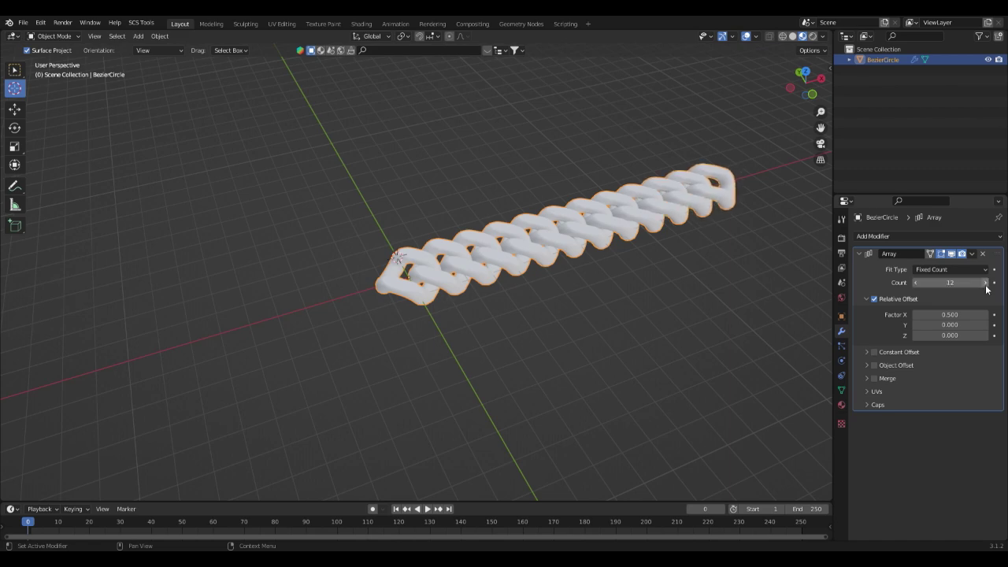
left_click(986, 282)
left_click(986, 282)
left_click(985, 282)
left_click(985, 282)
middle_click_drag(738, 285, 585, 336)
scroll(602, 310, "up", 3)
scroll(598, 331, "up", 1)
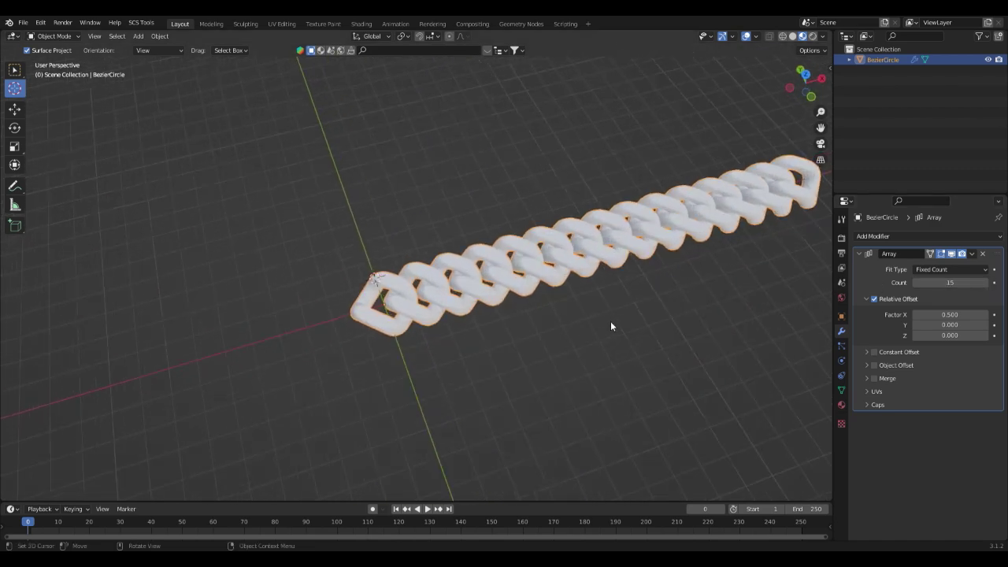
middle_click_drag(682, 294, 653, 319)
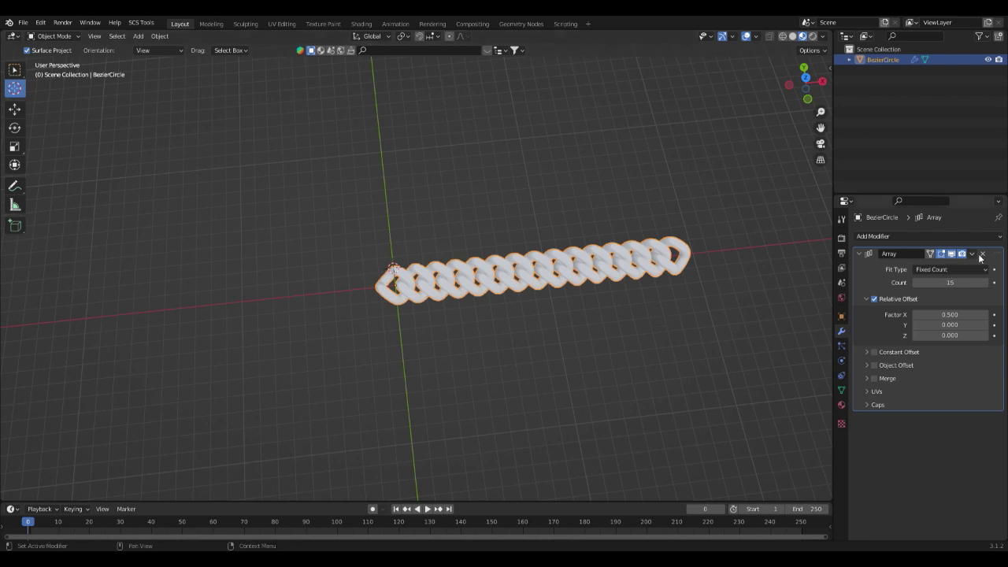
left_click(989, 284)
left_click(989, 284)
left_click(989, 285)
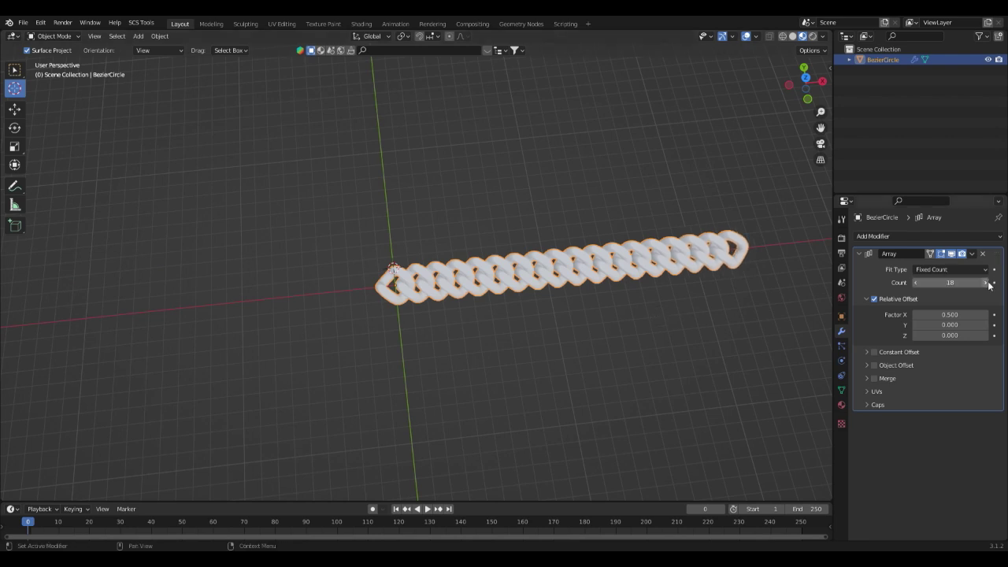
left_click(989, 284)
left_click(989, 284)
Place the 3D cursor at the center of the chain's first link and add a Bezier circle there
right_click(438, 365, "shift")
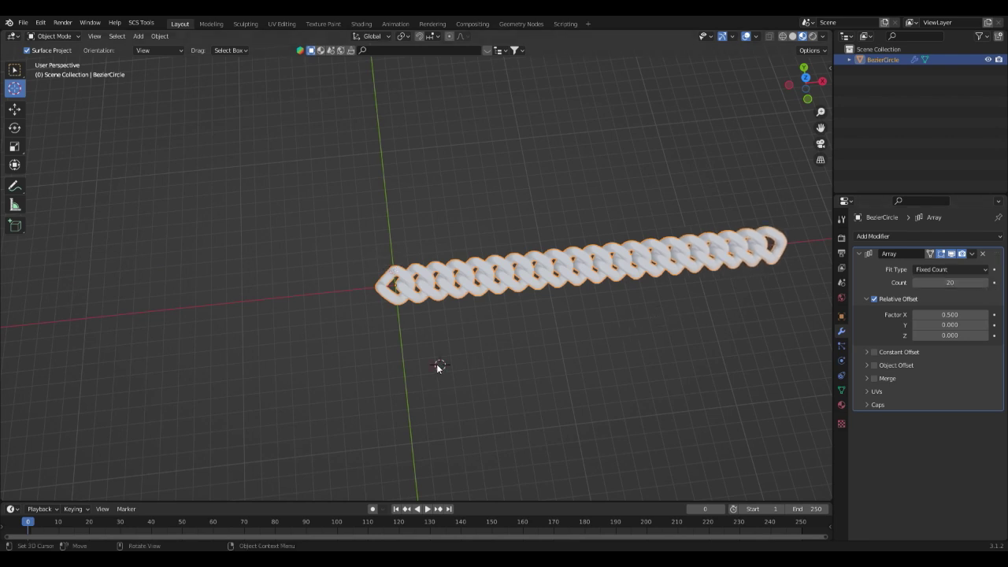
right_click(394, 288, "shift")
left_click(14, 108)
key("shift+a")
mouse_move(463, 346)
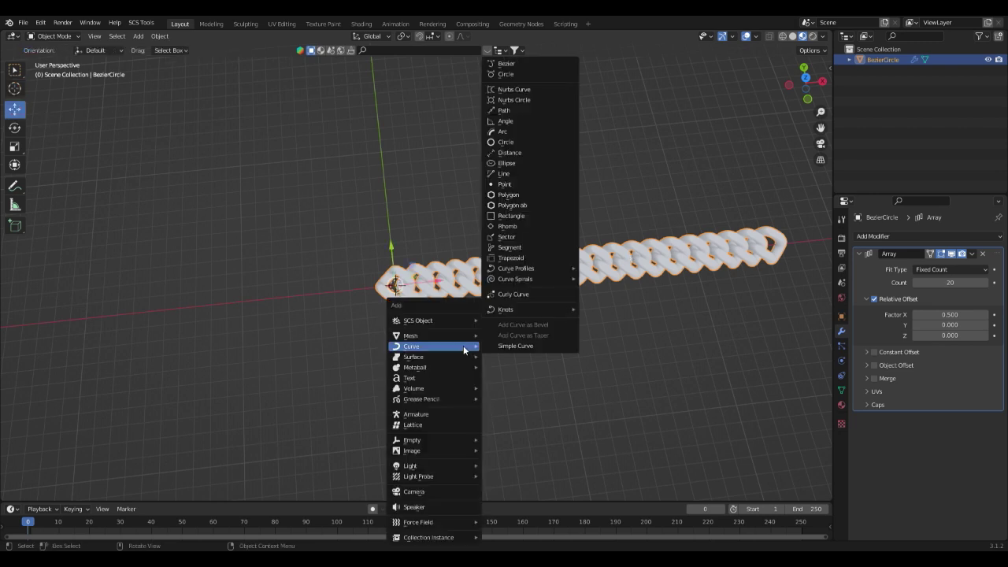
left_click(510, 73)
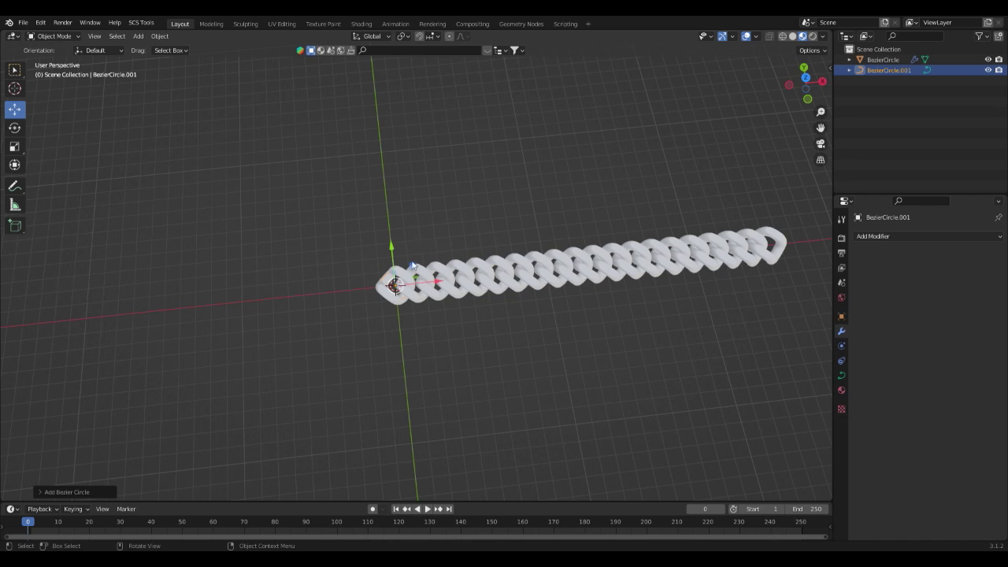
Scale up the Bezier circle so it surrounds the chain's first several links, and select the chain
scroll(415, 272, "up", 2)
key("s")
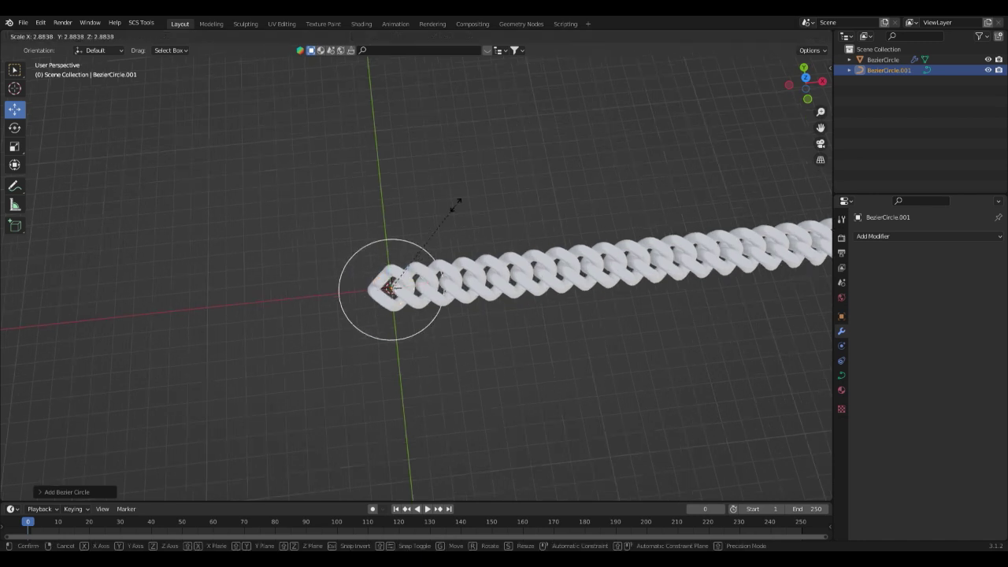
left_click(543, 133)
left_click(597, 270)
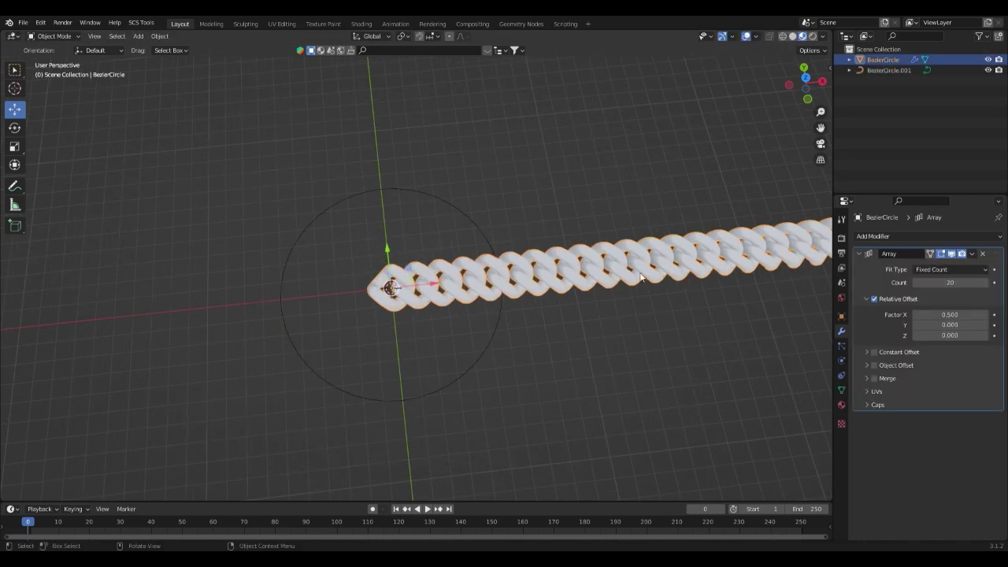
left_click(884, 236)
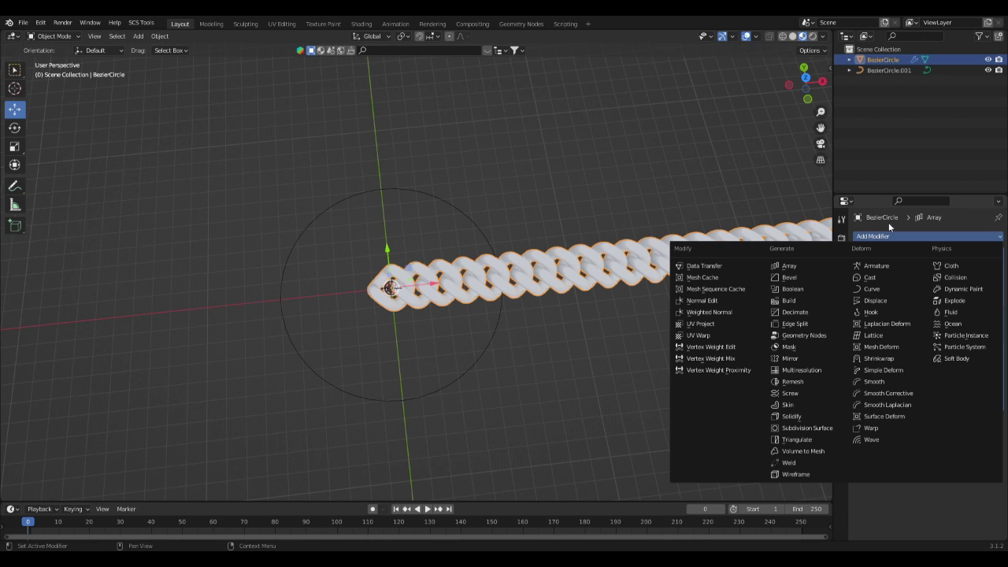
left_click(982, 253)
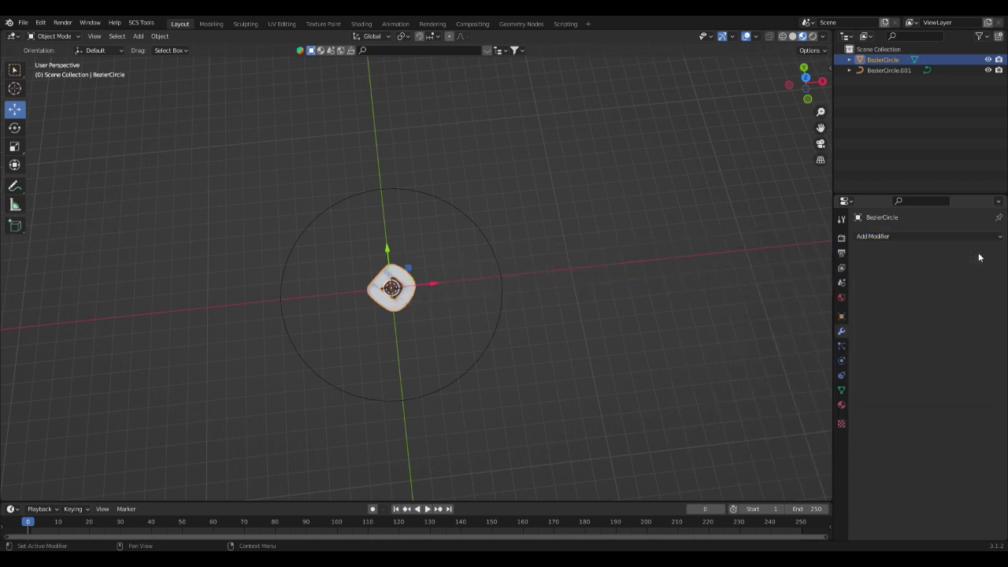
key("ctrl+z")
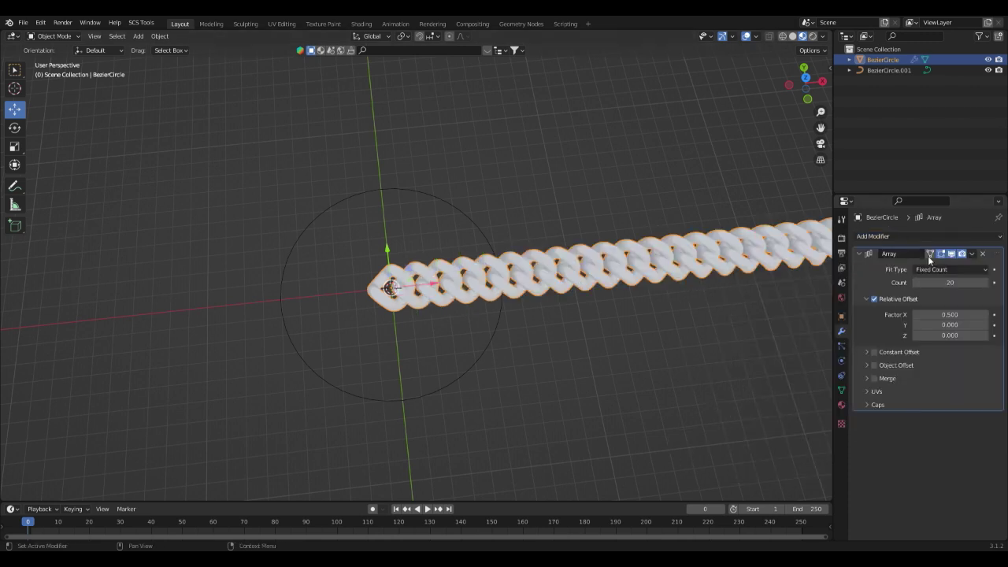
Add a Curve modifier to the chain with BezierCircle.001 as its curve object
left_click(898, 239)
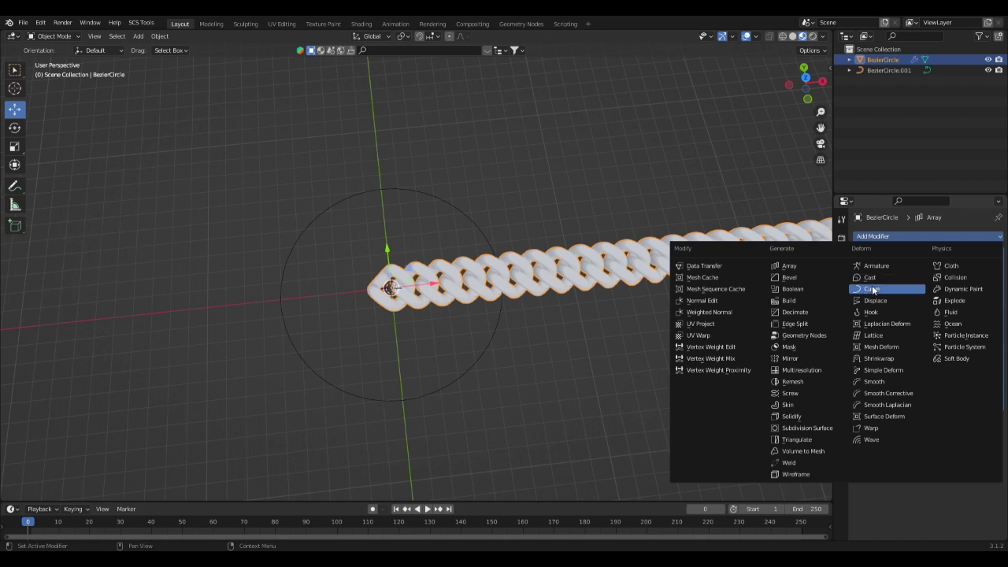
left_click(874, 289)
left_click(945, 435)
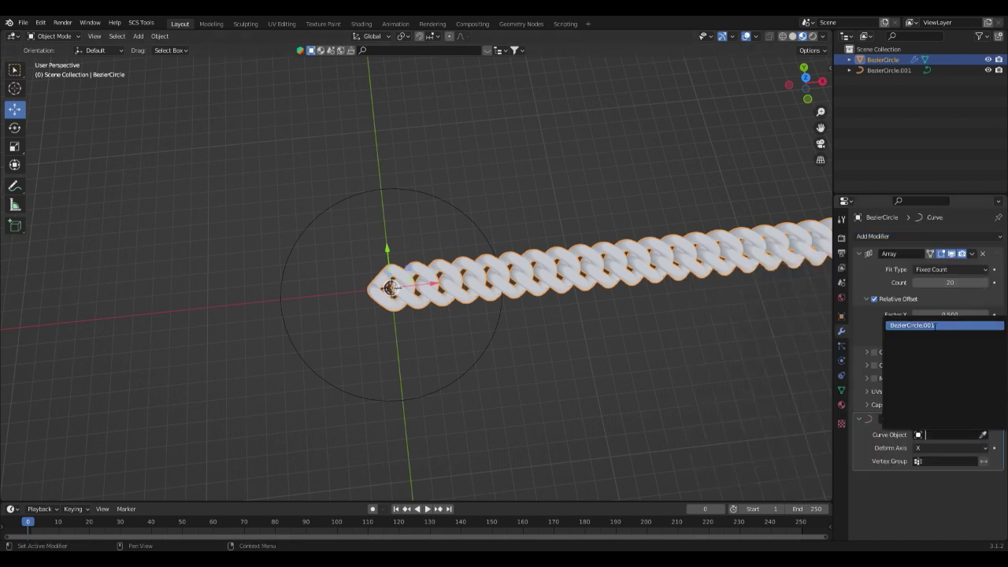
left_click(913, 325)
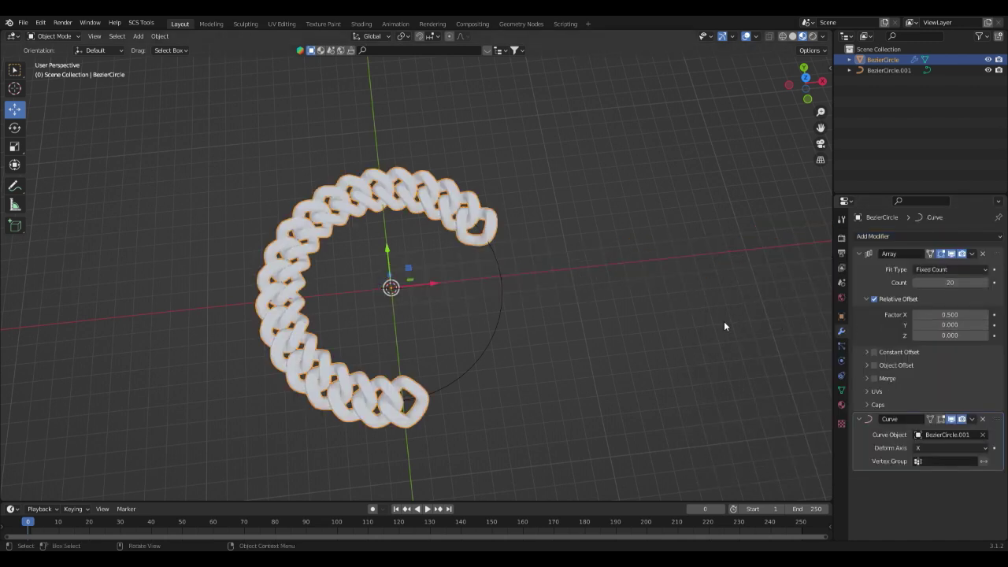
Raise the Array modifier's count to 28 so the links almost fill the circle
left_click(985, 283)
left_click(986, 283)
left_click(985, 283)
left_click(986, 283)
left_click(986, 283)
left_click(985, 283)
left_click(985, 283)
left_click(985, 282)
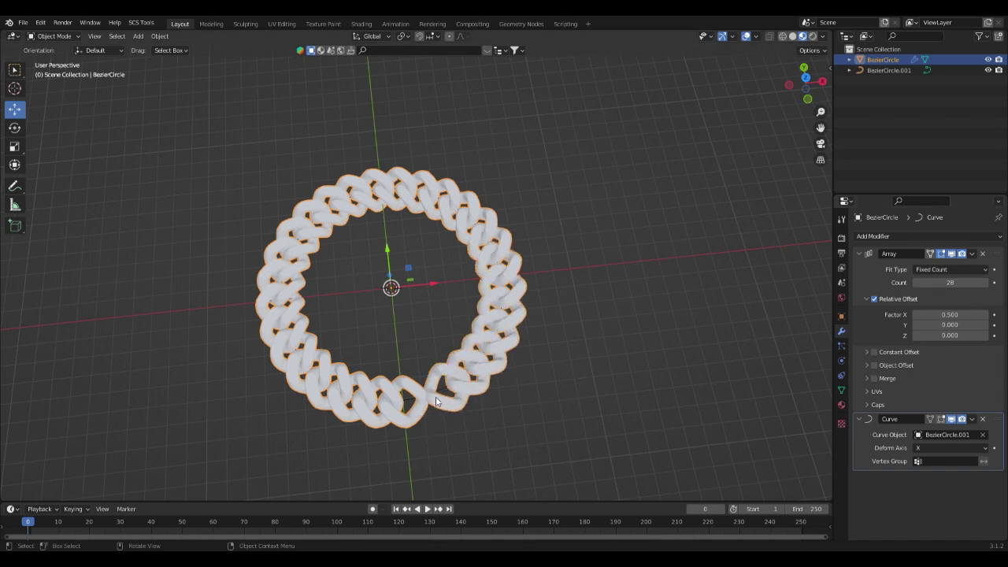
left_click(985, 282)
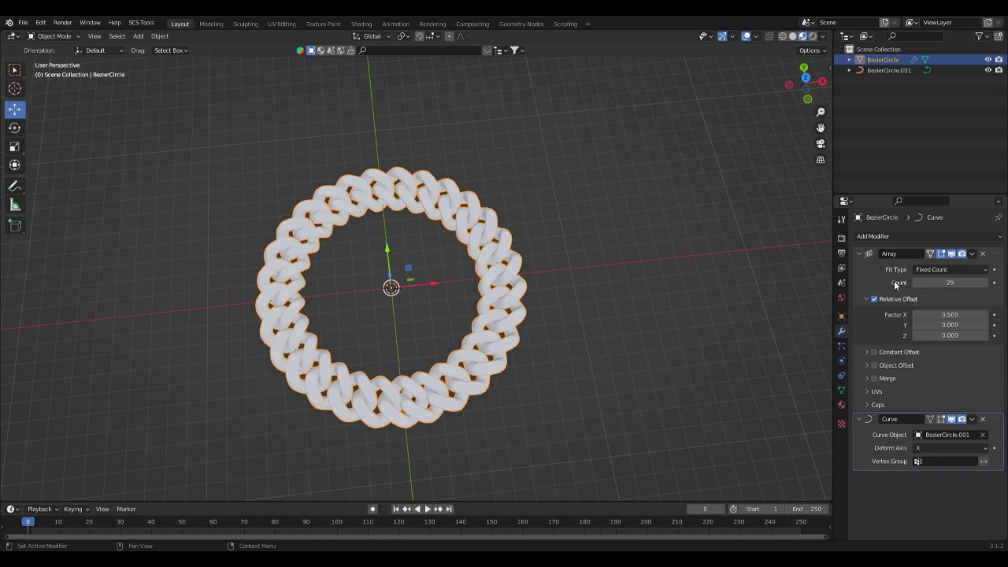
In Edit Mode, move the Bezier circle's control point at the gap about 0.73 m inward along Y to close the chain, and return to Object Mode
left_click(460, 383)
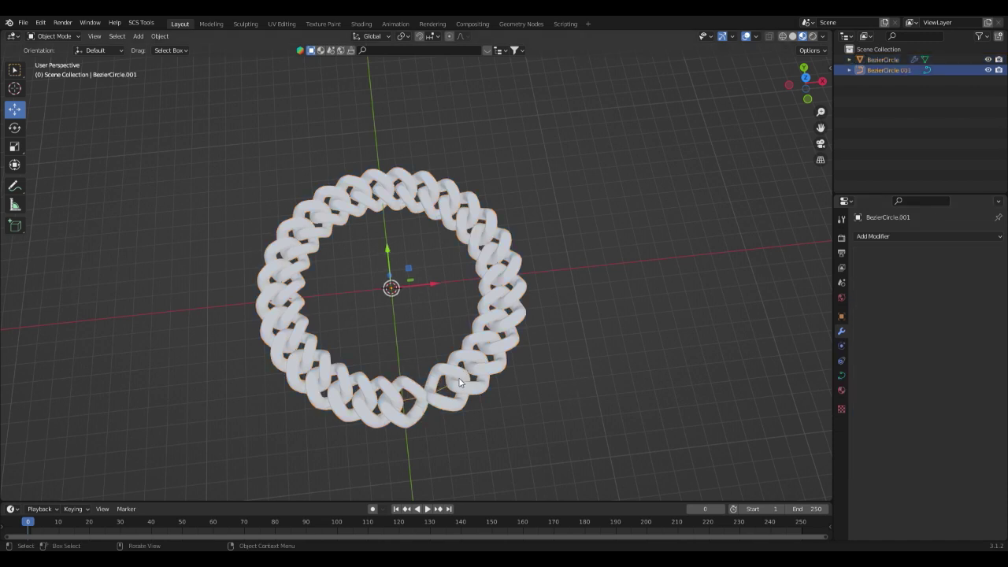
left_click(73, 36)
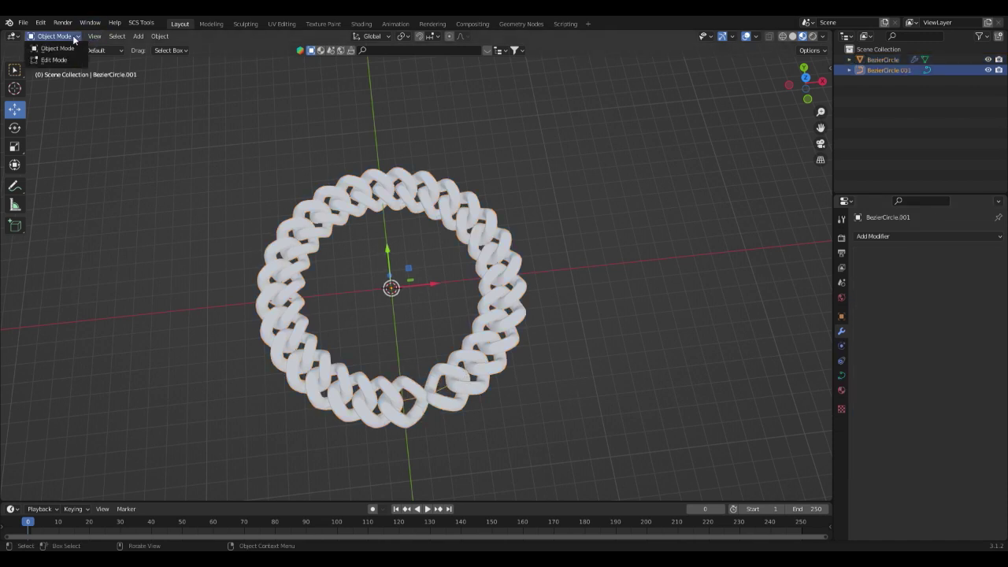
left_click(49, 60)
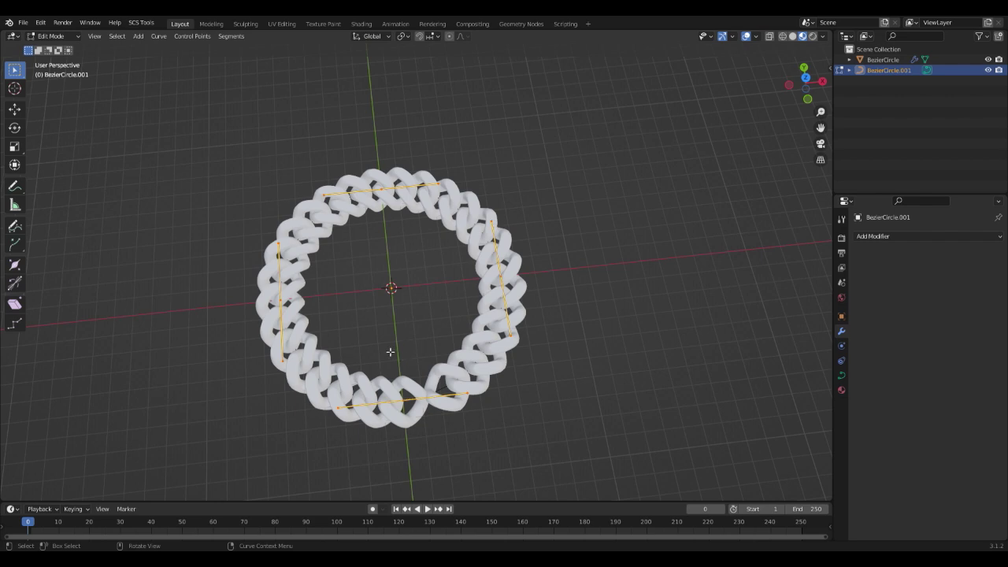
middle_click_drag(409, 400, 470, 400, "alt")
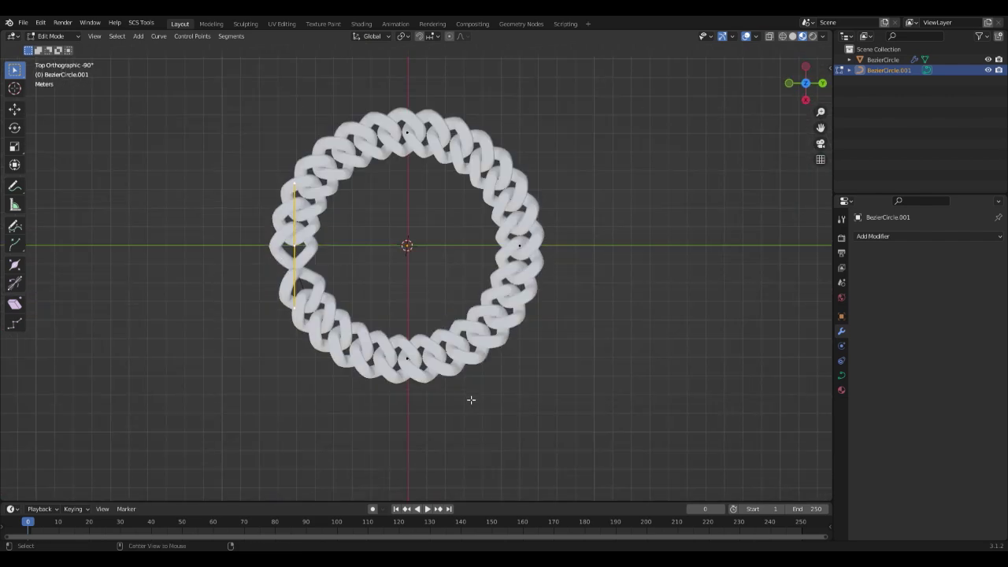
key("g")
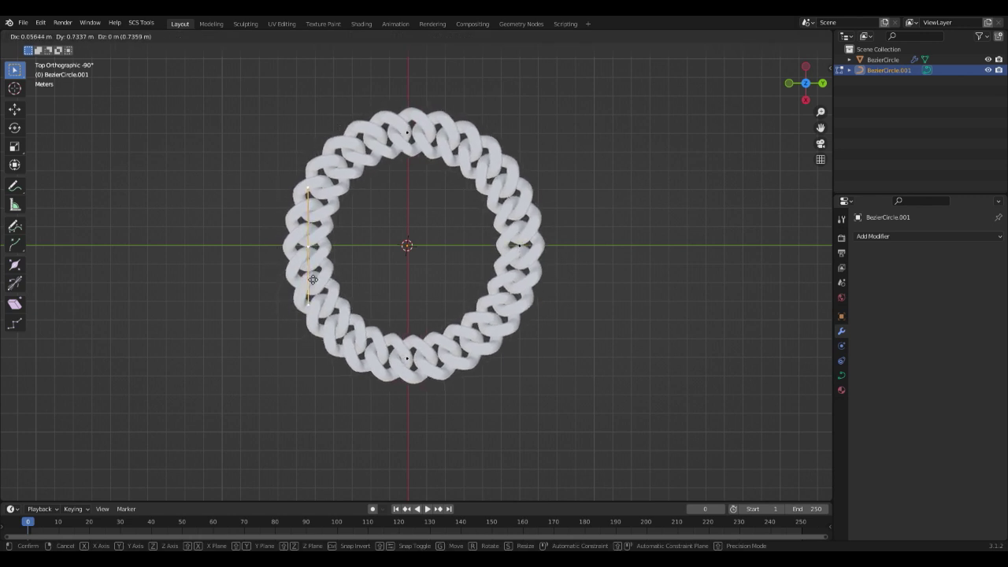
left_click(312, 280)
left_click(34, 36)
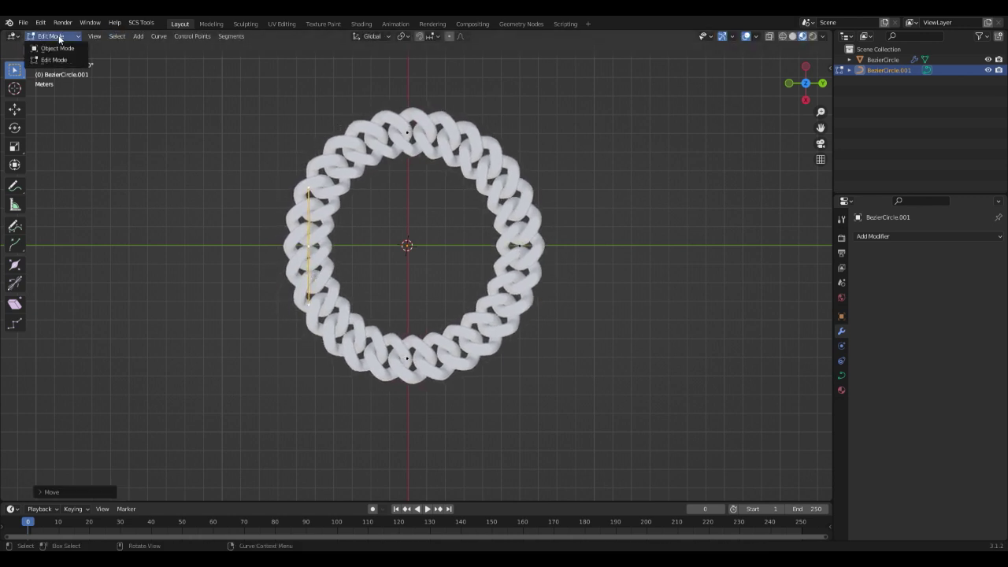
left_click(52, 48)
left_click(52, 36)
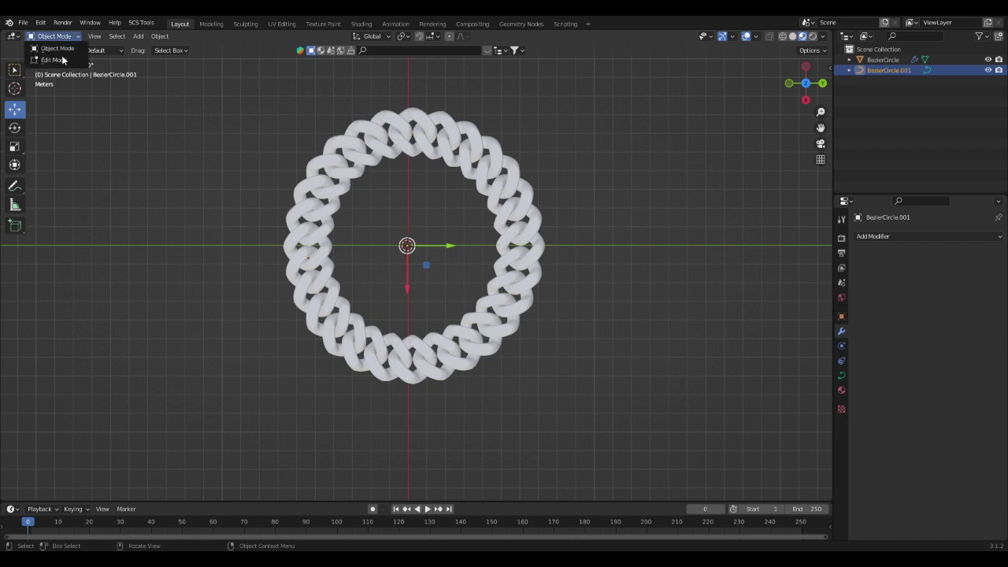
Inspect the closed chain ring from the side and from above
left_click(520, 217)
key("KP_5")
middle_click_drag(520, 217, 542, 90)
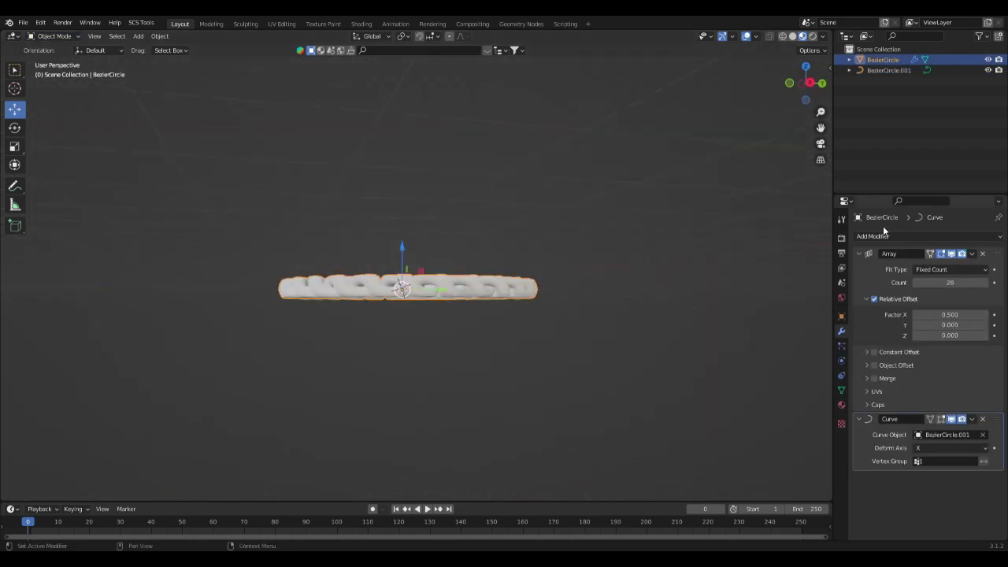
middle_click_drag(799, 261, 522, 300)
left_click(538, 335, "shift")
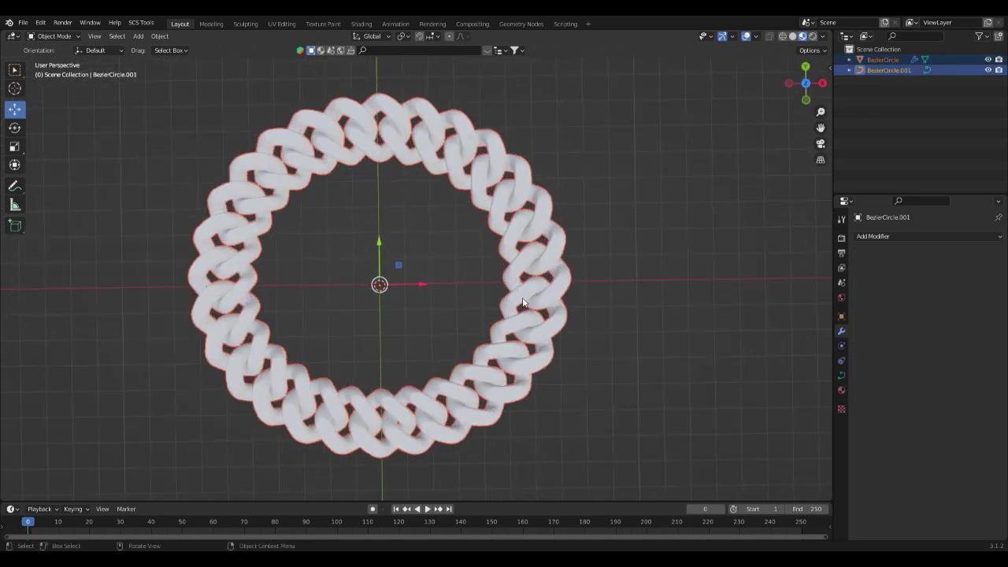
left_click(523, 299)
middle_click_drag(621, 294, 641, 301)
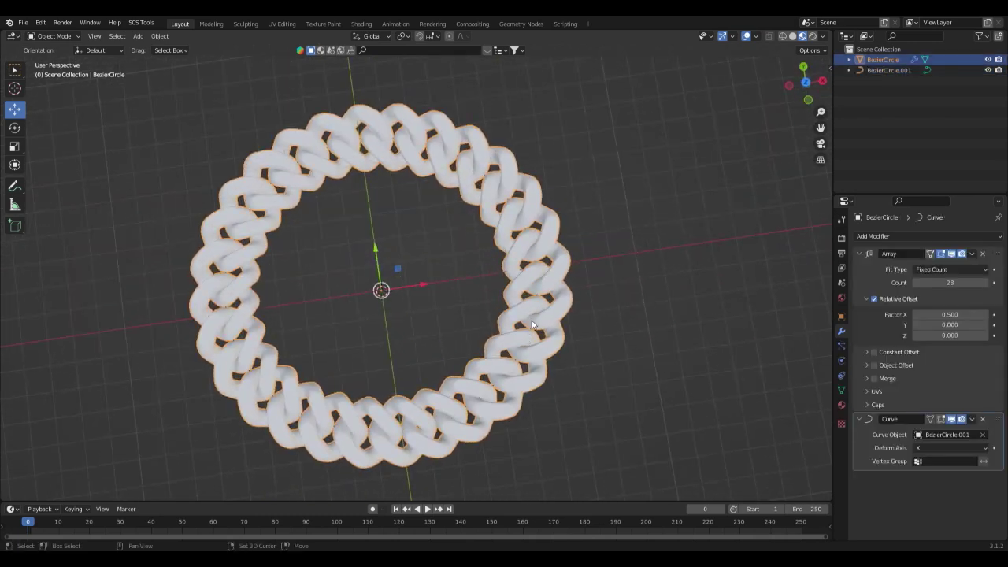
left_click(641, 301)
Select the chain together with its Bezier circle and scale both down to about 0.33
left_click(540, 303)
left_click(537, 294, "shift")
scroll(464, 294, "up", 8)
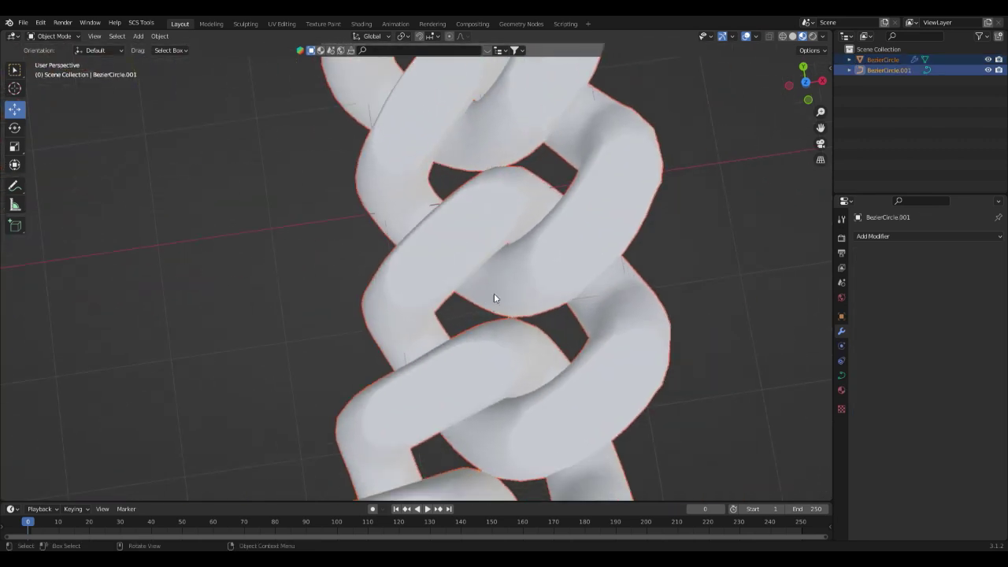
scroll(493, 298, "down", 10)
middle_click_drag(478, 298, 380, 234)
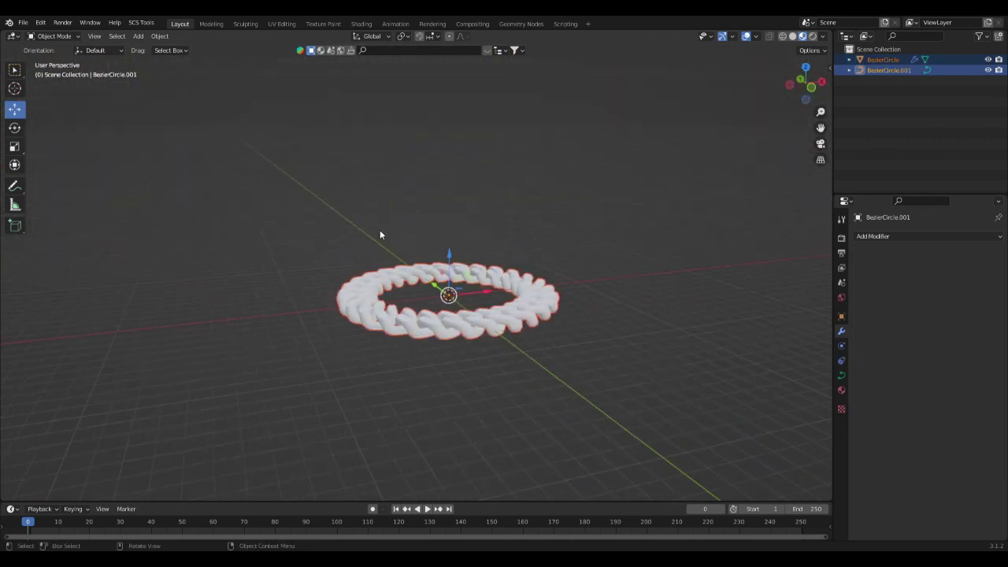
scroll(459, 246, "up", 4)
middle_click_drag(460, 247, 562, 219)
key("s")
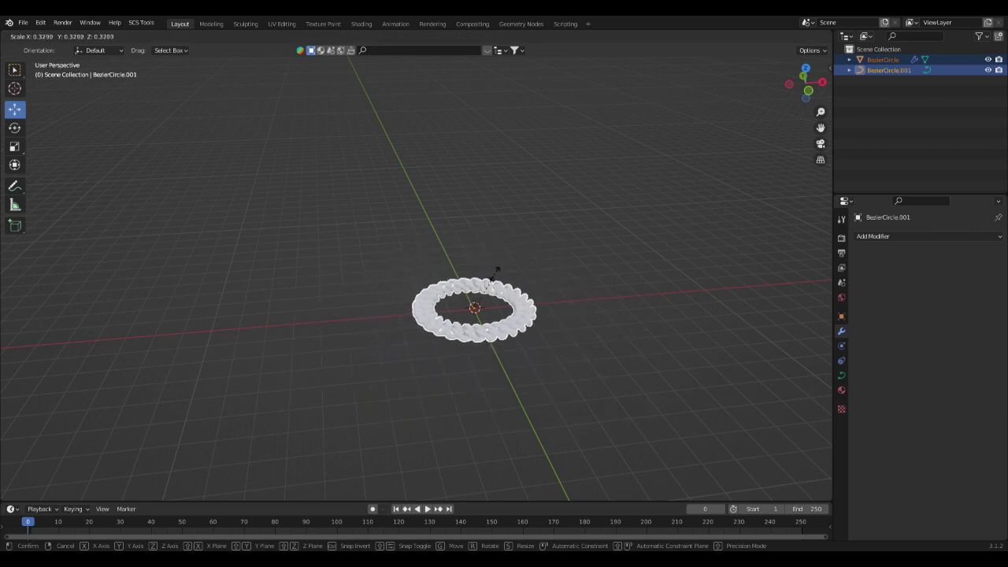
left_click(496, 270)
middle_click_drag(496, 270, 520, 275)
scroll(481, 299, "up", 2)
scroll(454, 198, "up", 3)
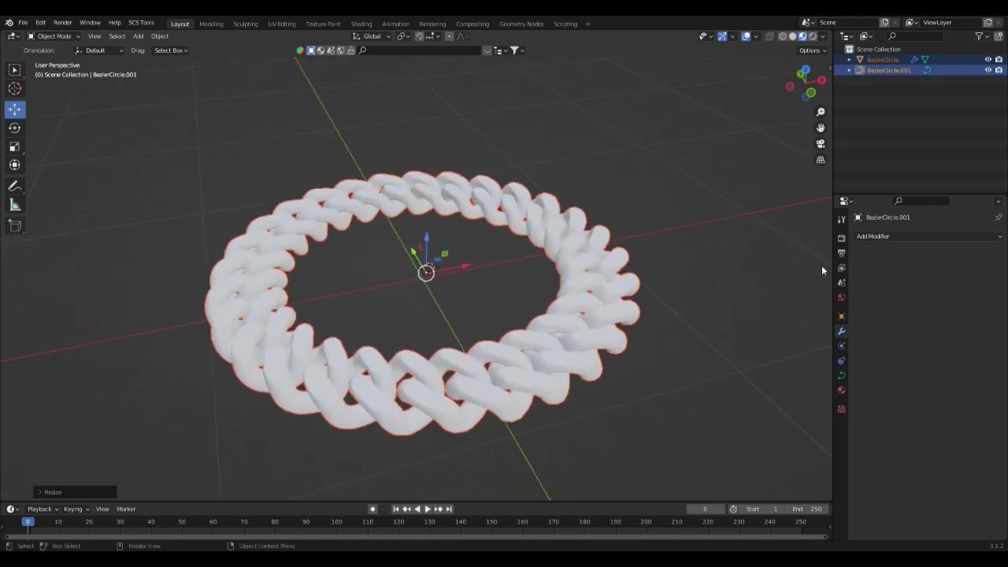
In Edit Mode, tilt all control points of the Bezier circle by about -83° so the links stand upright
left_click(489, 203)
left_click(311, 212)
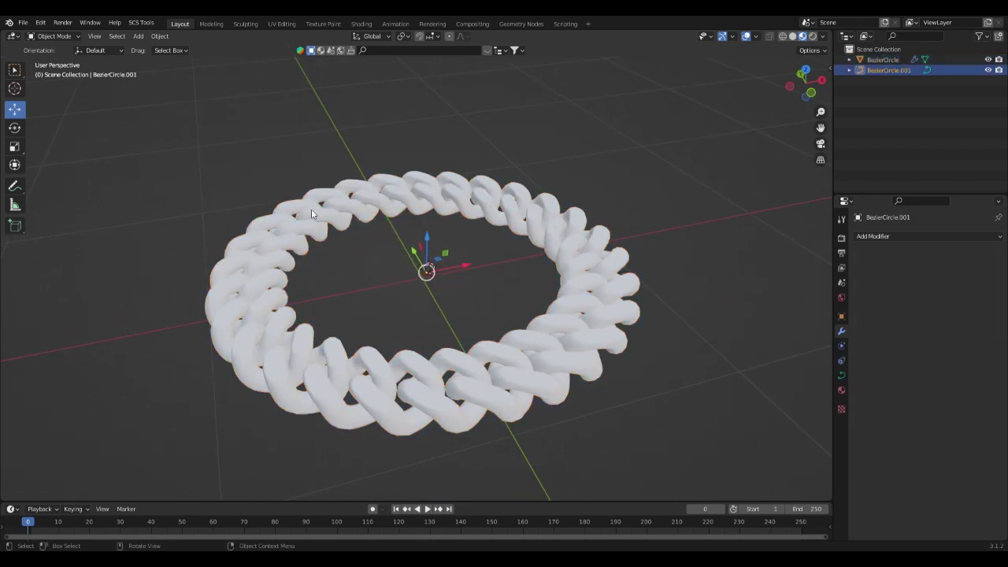
scroll(449, 394, "up", 2)
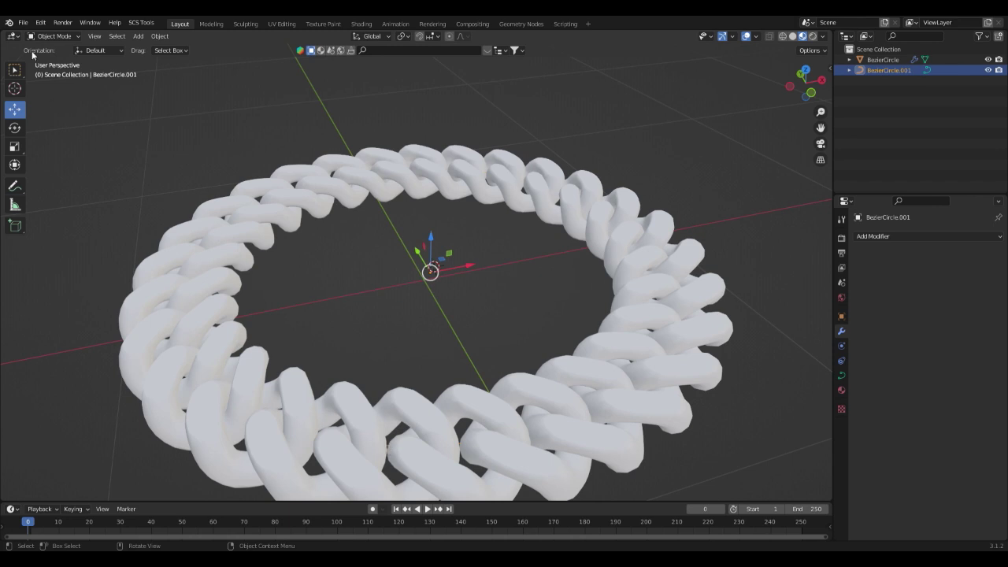
left_click(51, 36)
left_click(52, 63)
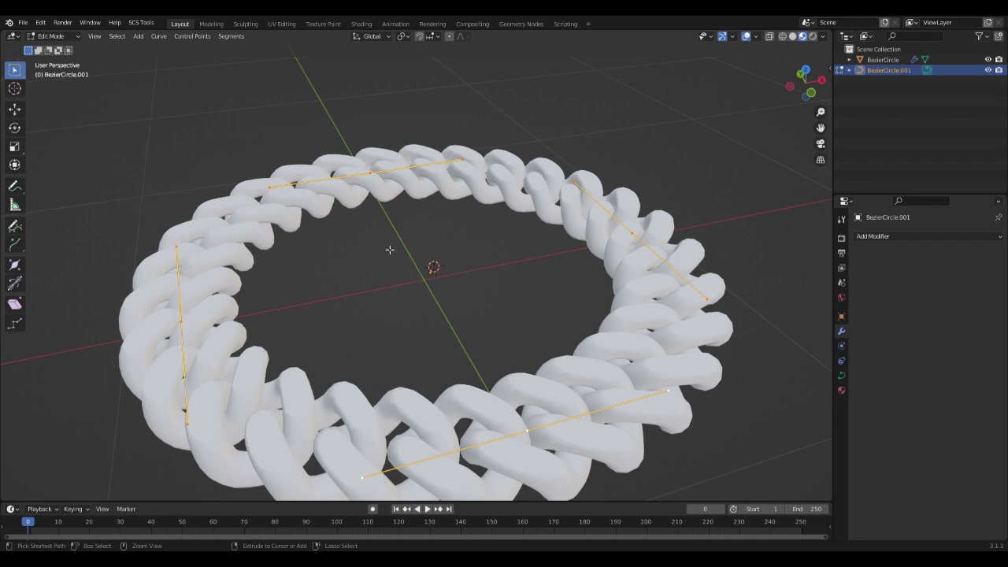
key("ctrl+t")
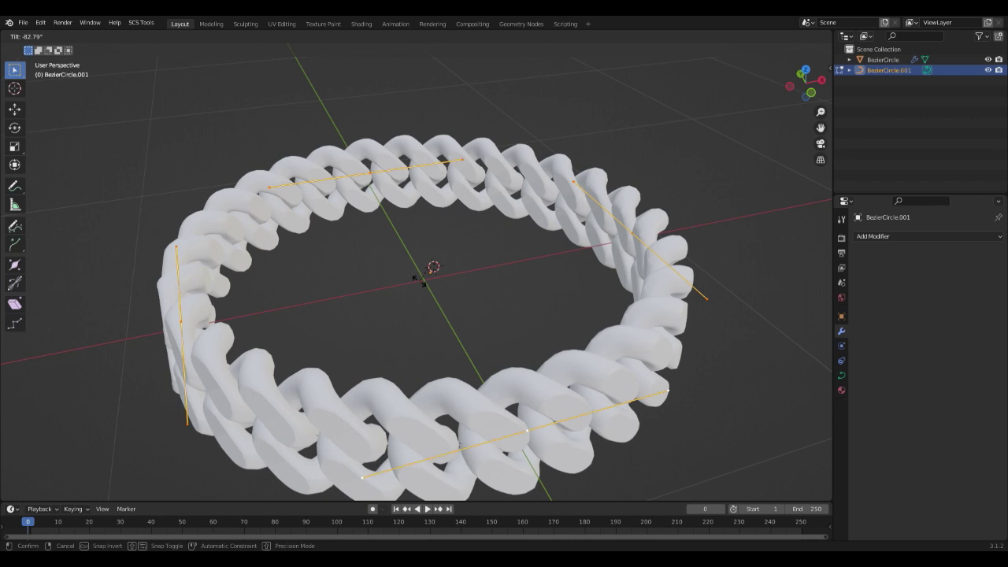
left_click(415, 280)
Move the Bezier circle's front control point far down to form a hanging necklace shape, and return to Object Mode
middle_click_drag(415, 280, 437, 230)
scroll(425, 260, "down", 4)
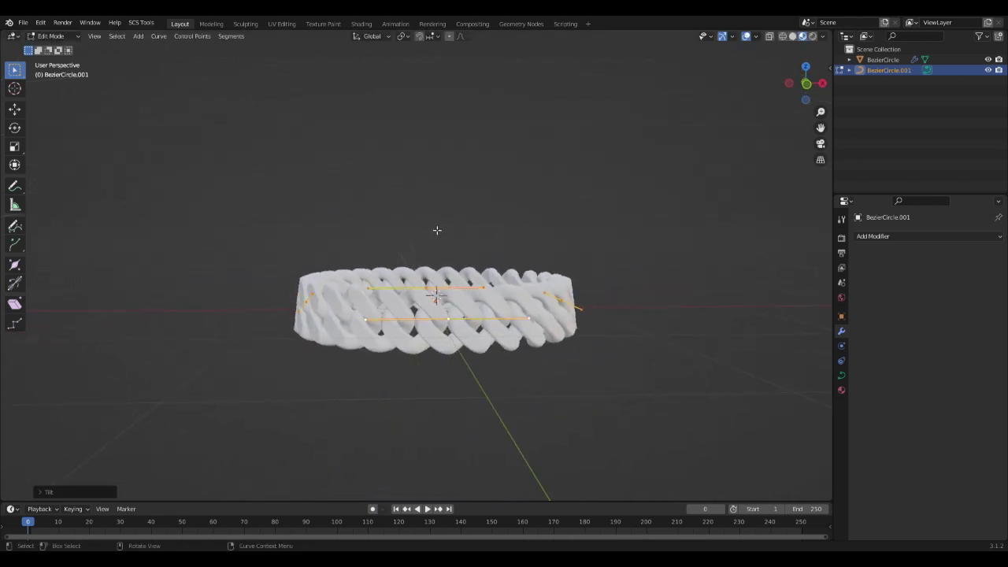
mouse_move(461, 331)
middle_mouse_down()
mouse_move(430, 338)
mouse_move(457, 331)
mouse_move(443, 326)
middle_mouse_up()
key("g")
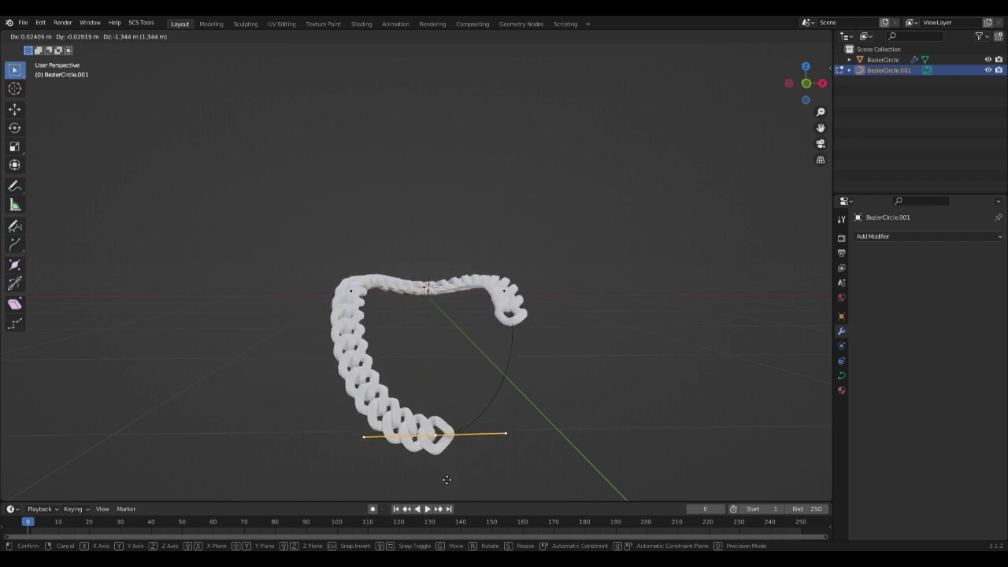
left_click(441, 95)
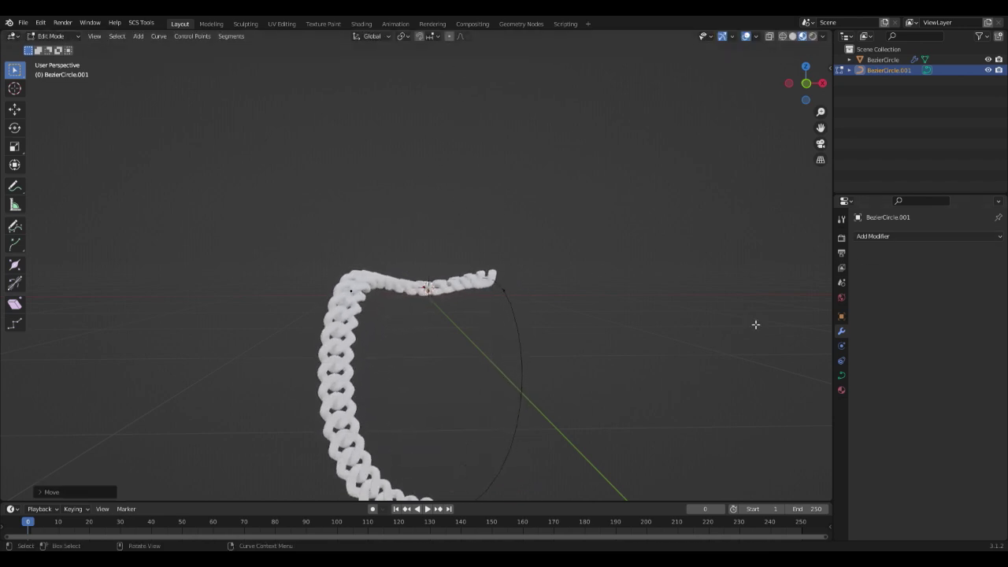
left_click(53, 36)
left_click(47, 43)
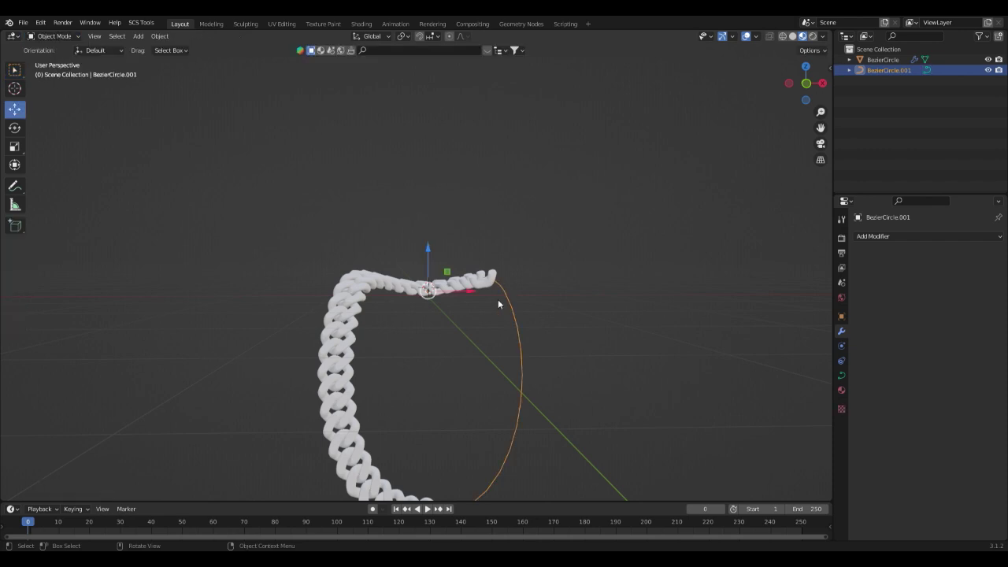
Select the chain and raise its Array modifier's count to 37 to extend it along the lengthened curve
left_click(465, 288)
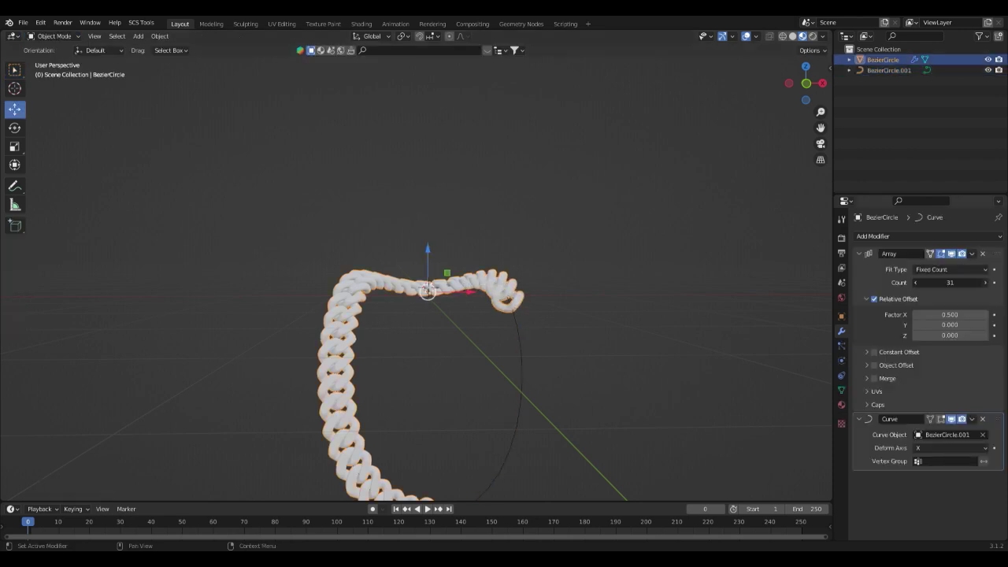
left_click(985, 282)
left_click(985, 282)
left_click(985, 283)
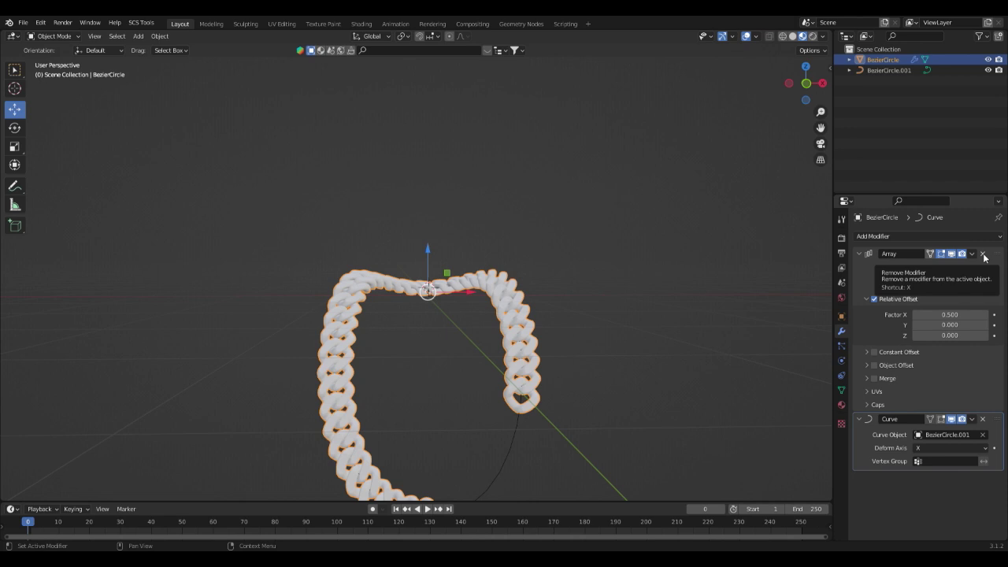
scroll(665, 244, "down", 2)
middle_click_drag(665, 245, 588, 252)
scroll(588, 252, "down", 2)
scroll(615, 318, "up", 3)
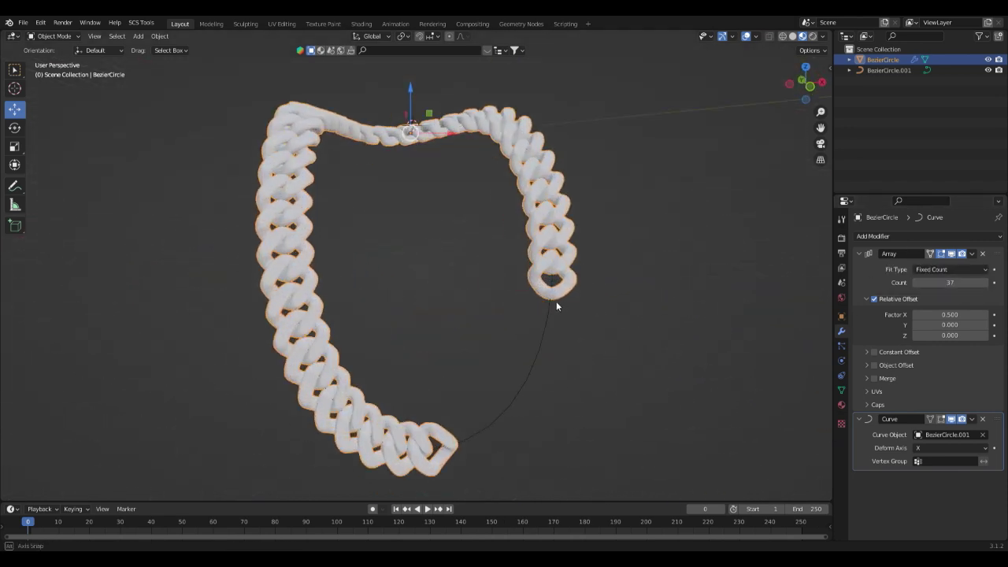
Add a new material to the chain and set its surface shader to Glossy BSDF
middle_click_drag(556, 307, 584, 303)
scroll(565, 313, "down", 3)
scroll(511, 352, "up", 3)
scroll(584, 303, "down", 2)
left_click(841, 405)
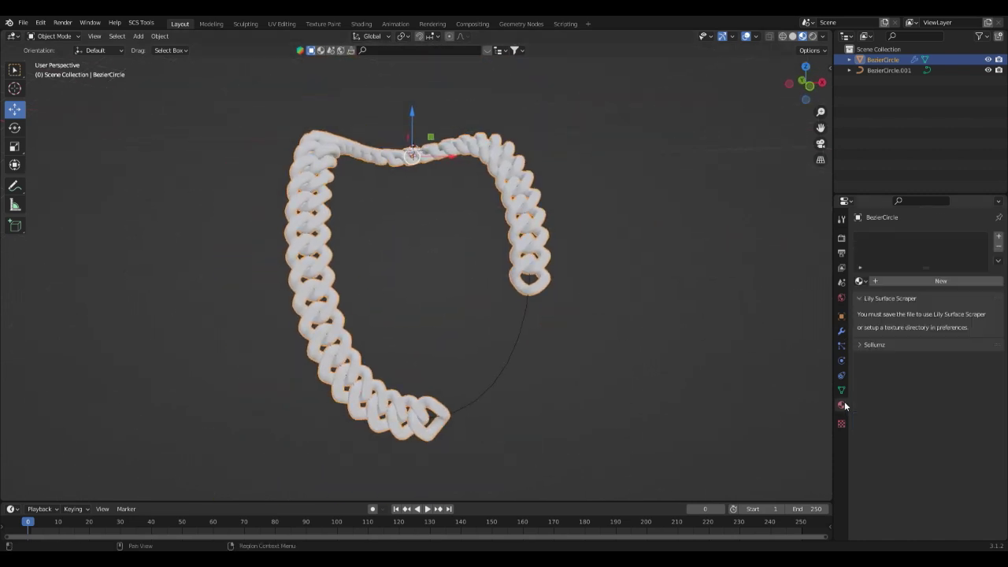
middle_click_drag(561, 238, 579, 250)
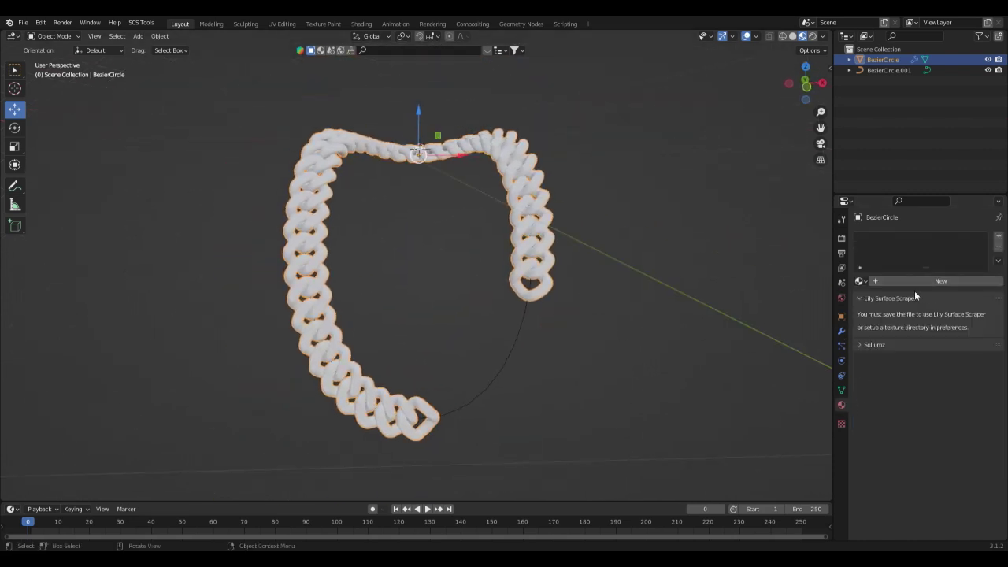
left_click(936, 282)
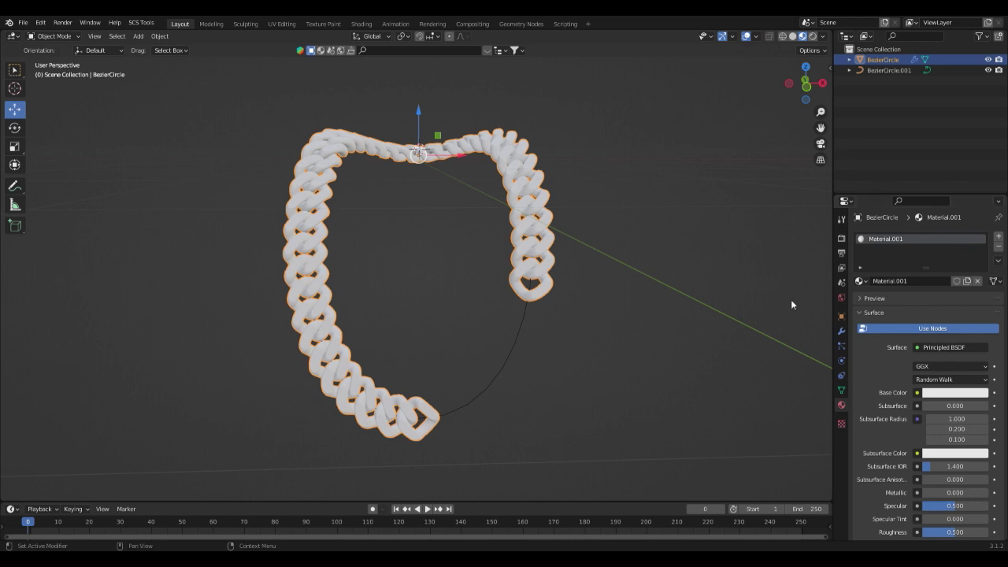
middle_click_drag(791, 305, 583, 264)
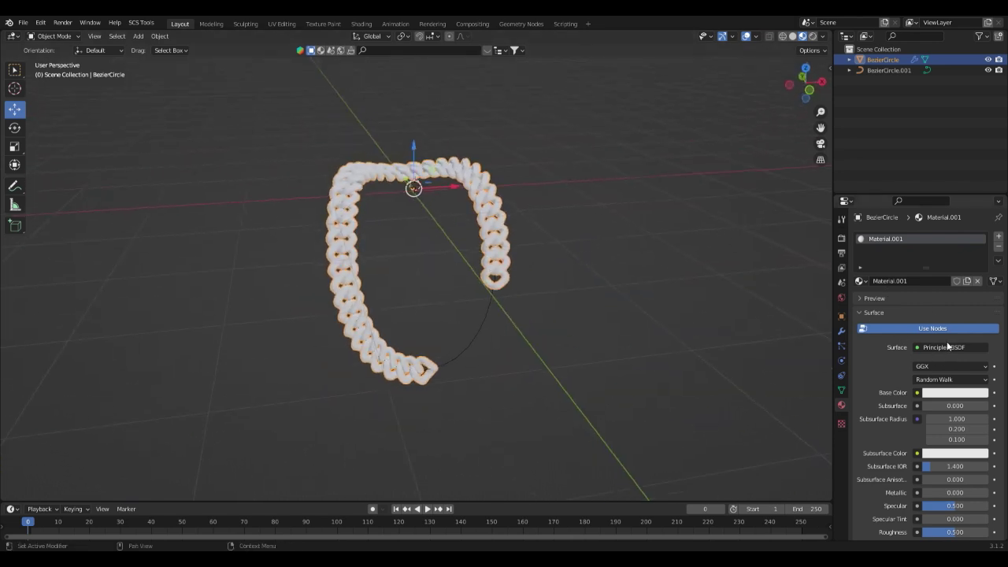
left_click(946, 344)
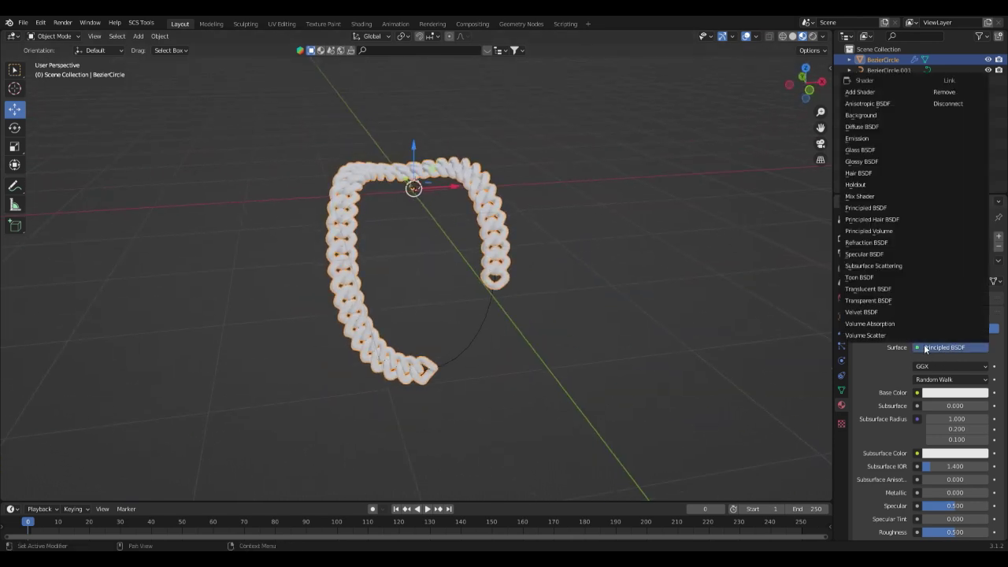
left_click(867, 161)
Set the glossy material's roughness to about 0.154 and its colour to gold with hue 0.122, saturation 0.784 and value 0.800
left_click_drag(955, 393, 926, 393)
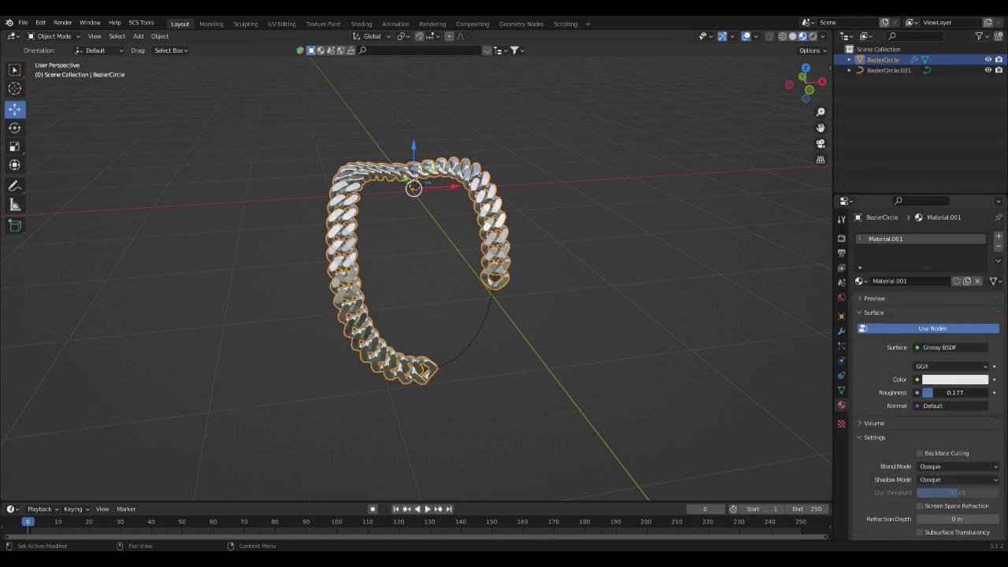
left_click_drag(930, 393, 918, 393)
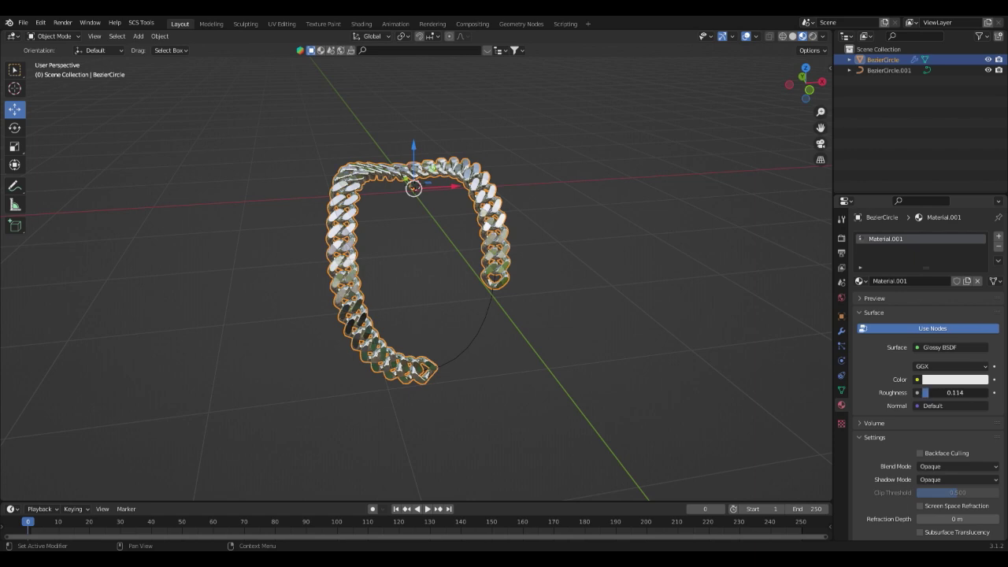
left_click(940, 380)
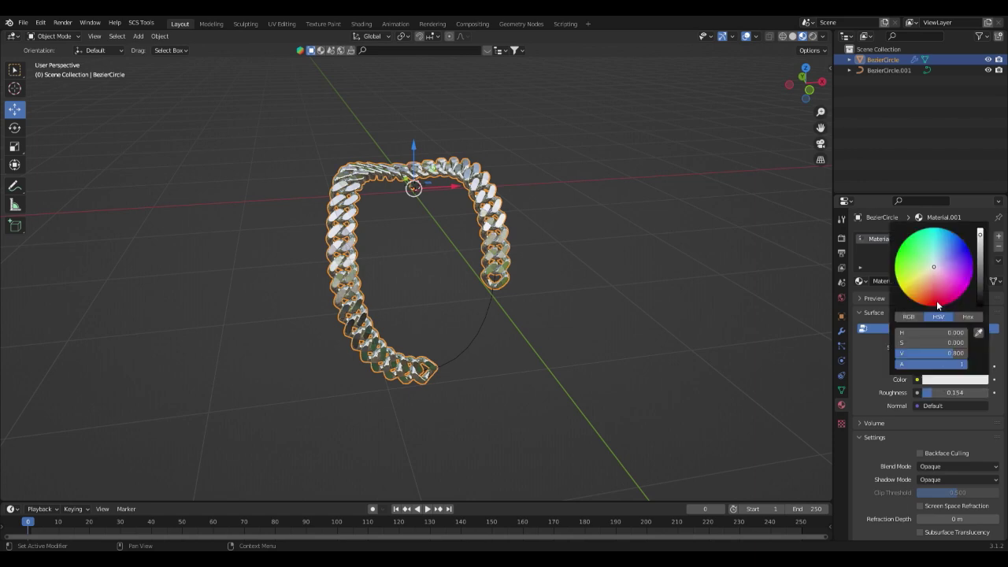
left_click_drag(923, 277, 920, 278)
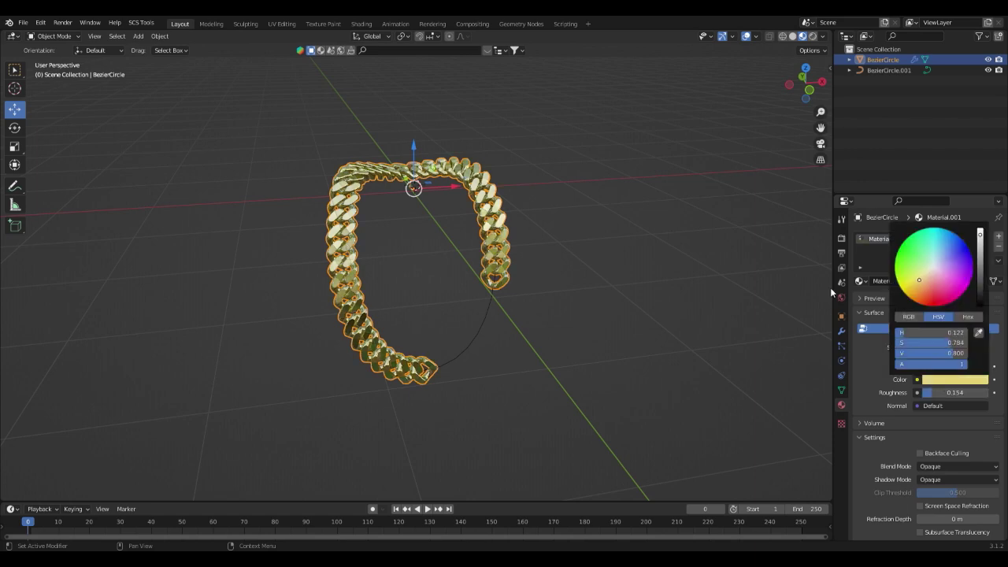
left_click(748, 287)
Switch to rendered shading, add a cube, and scale it up until it encloses the whole chain
mouse_move(748, 288)
middle_mouse_down()
mouse_move(718, 259)
mouse_move(670, 264)
mouse_move(698, 278)
mouse_move(651, 254)
mouse_move(662, 246)
middle_mouse_up()
key("z")
left_click(598, 278)
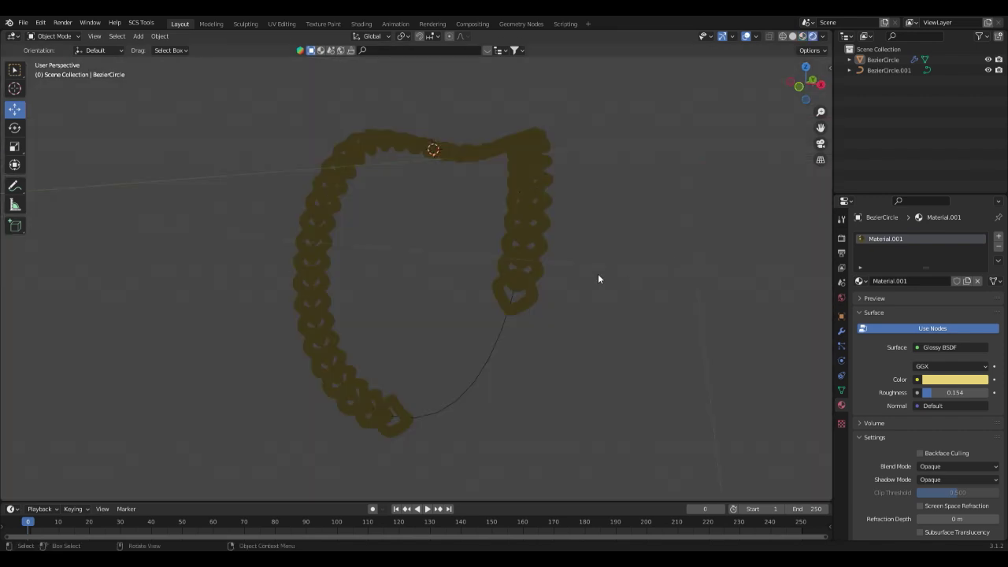
middle_click_drag(597, 278, 591, 288)
key("shift+a")
mouse_move(582, 274)
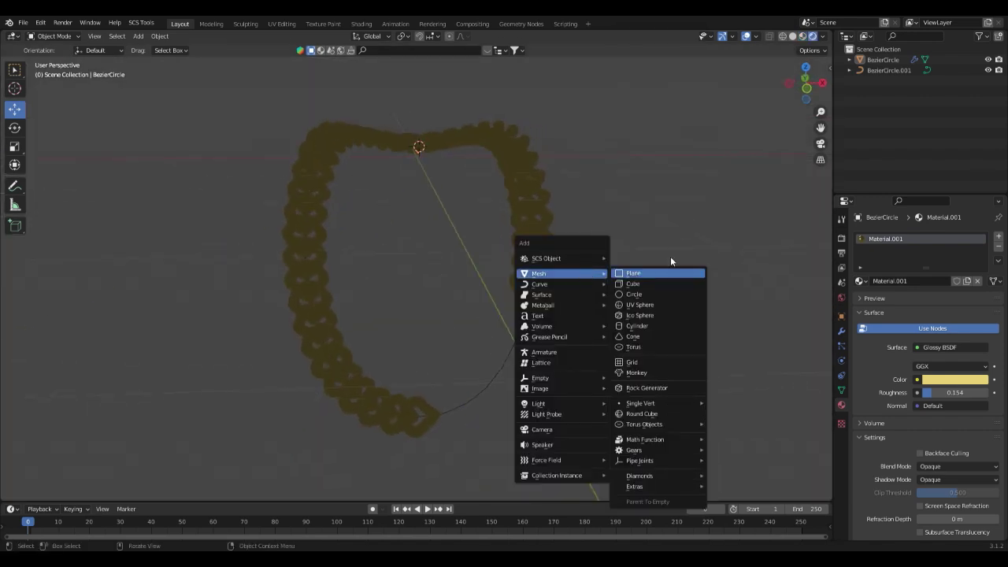
left_click(659, 285)
key("s")
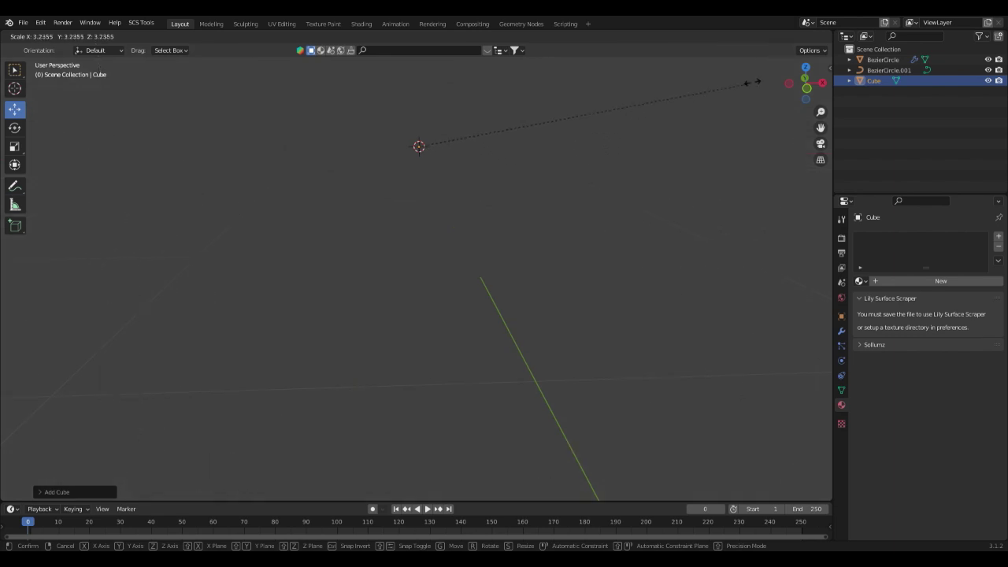
left_click(774, 70)
middle_click_drag(774, 70, 504, 250)
Set the world background strength to 0.1
left_click(840, 298)
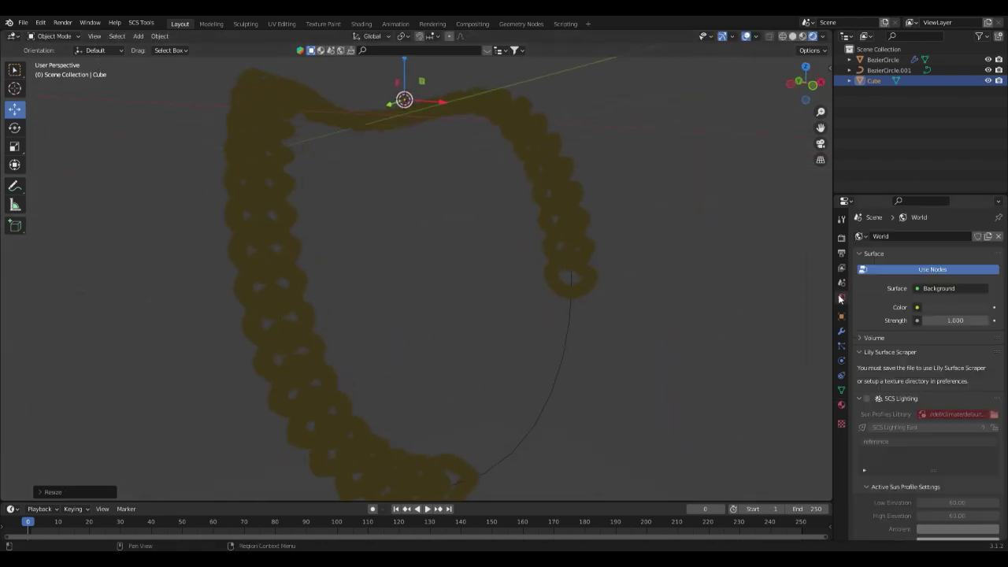
left_click(924, 319)
type("0.1")
key("Return")
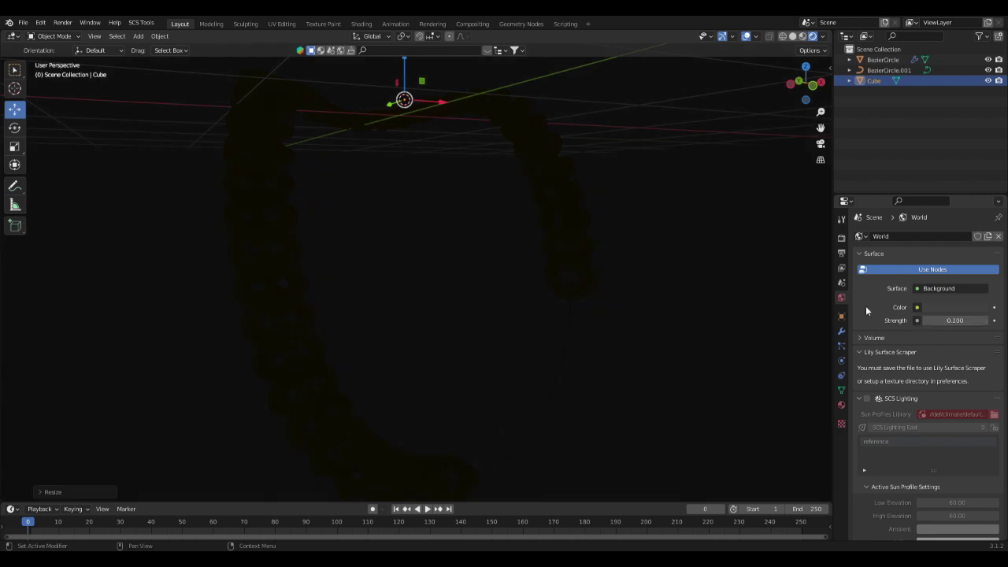
Add an area light, raise it above the chain, and scale it up to about 2.8 times its size
scroll(585, 284, "down", 2)
key("shift+a")
mouse_move(558, 425)
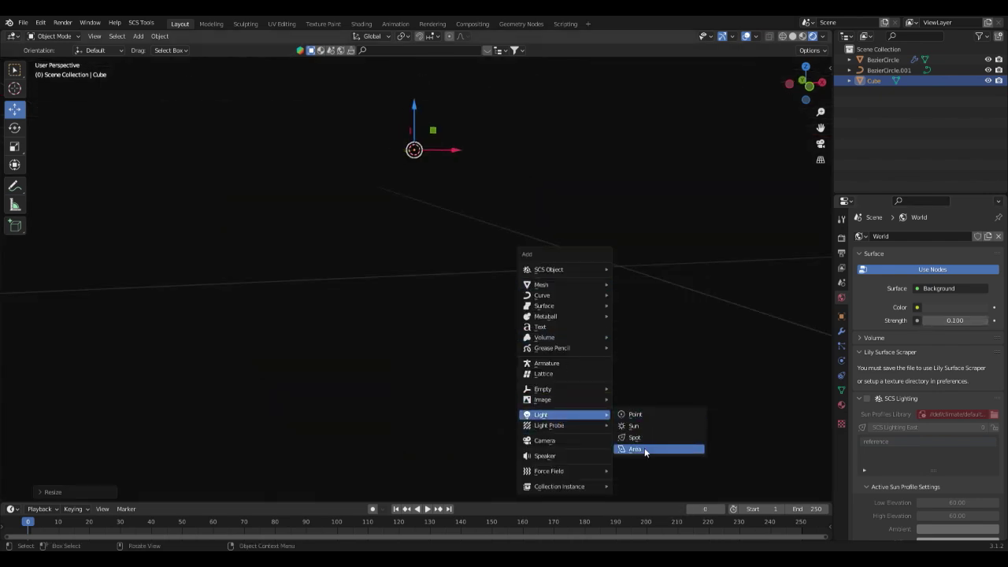
left_click(644, 449)
middle_click_drag(473, 240, 378, 122)
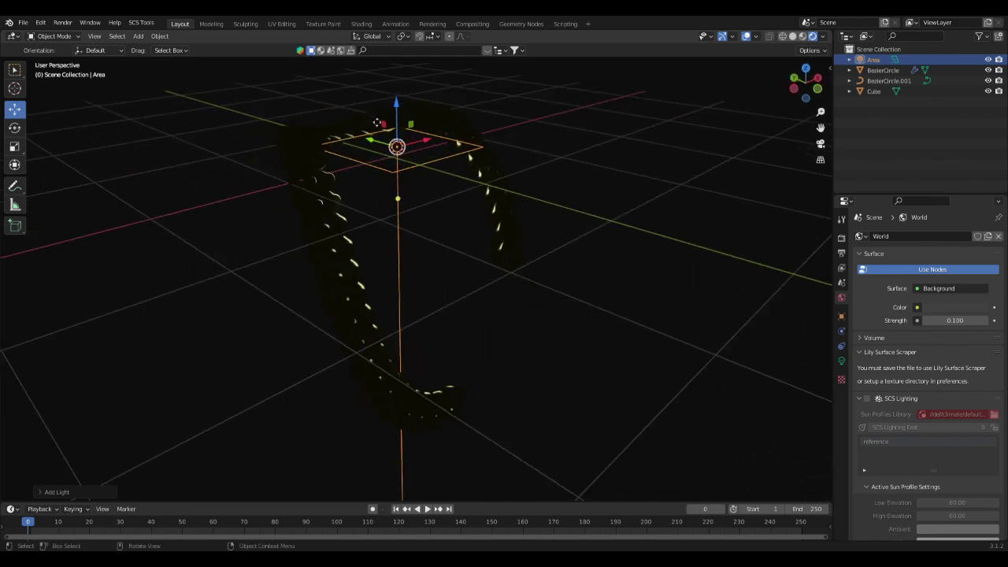
left_click_drag(393, 116, 430, 466)
key("s")
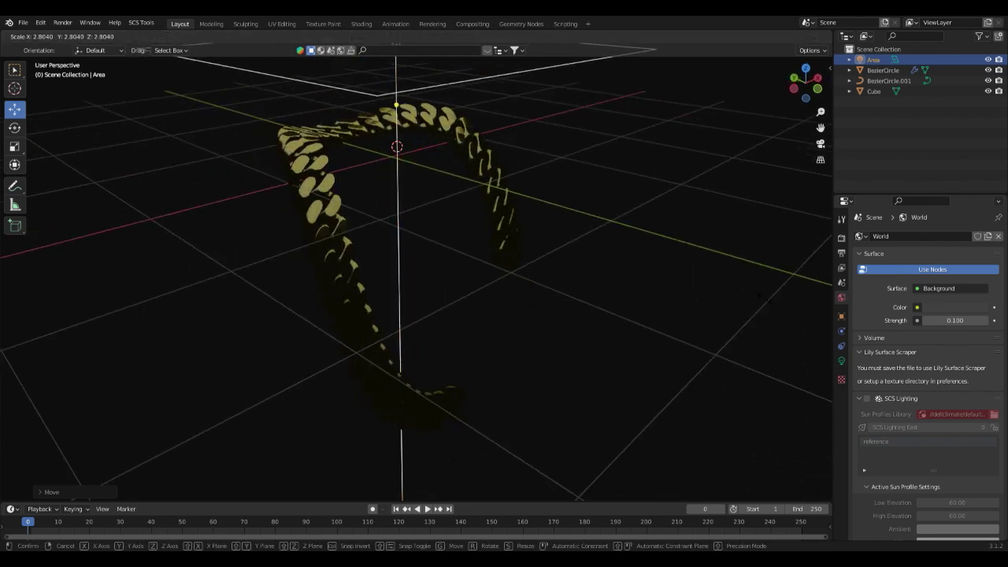
left_click(545, 191)
Move the area light higher and out in front of the chain, and set its power to about 118.5 W
middle_click_drag(502, 189, 403, 159)
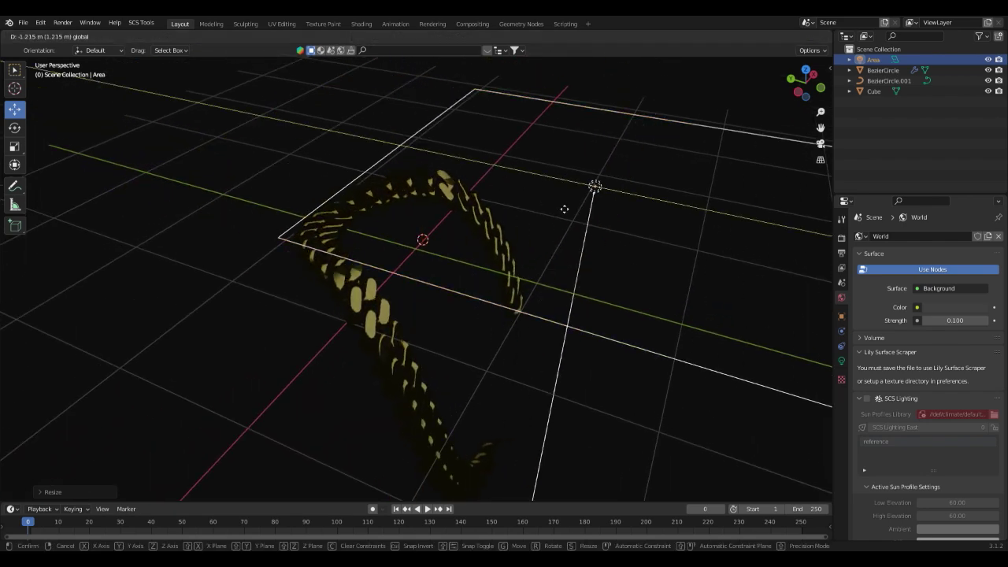
left_click(641, 207)
middle_click_drag(570, 207, 543, 199)
left_click_drag(564, 163, 608, 98)
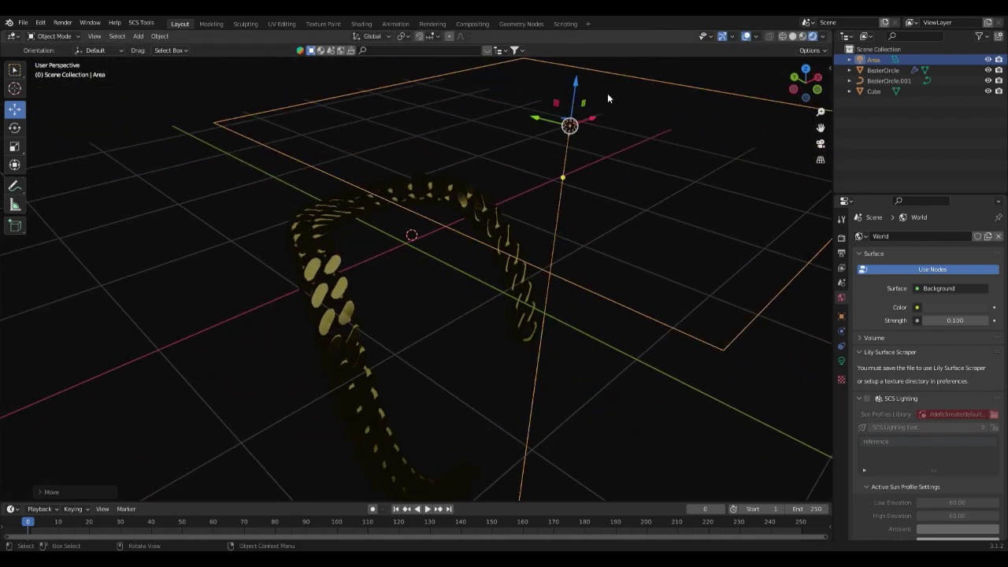
left_click(842, 359)
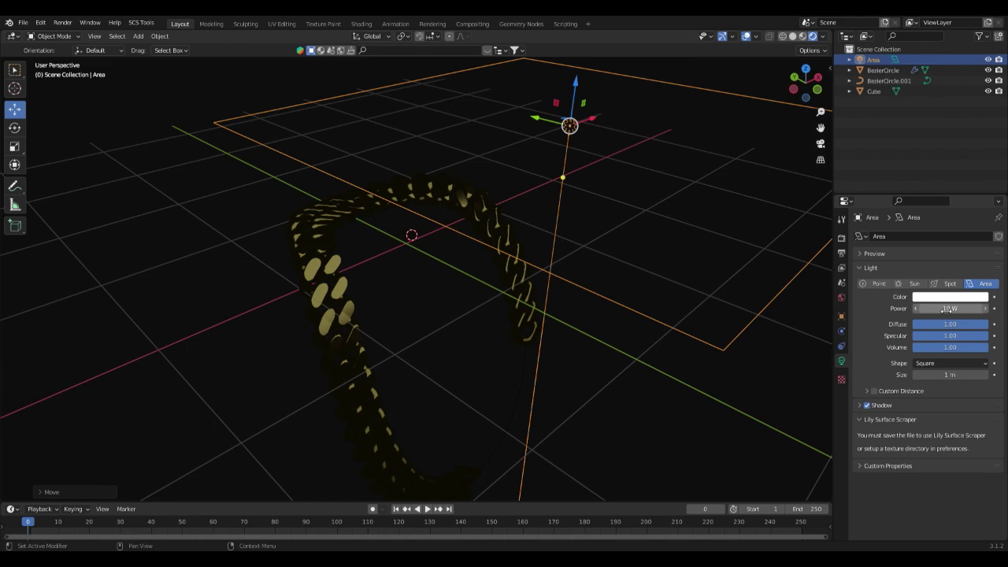
left_click_drag(948, 309, 980, 309)
middle_click_drag(449, 335, 376, 283)
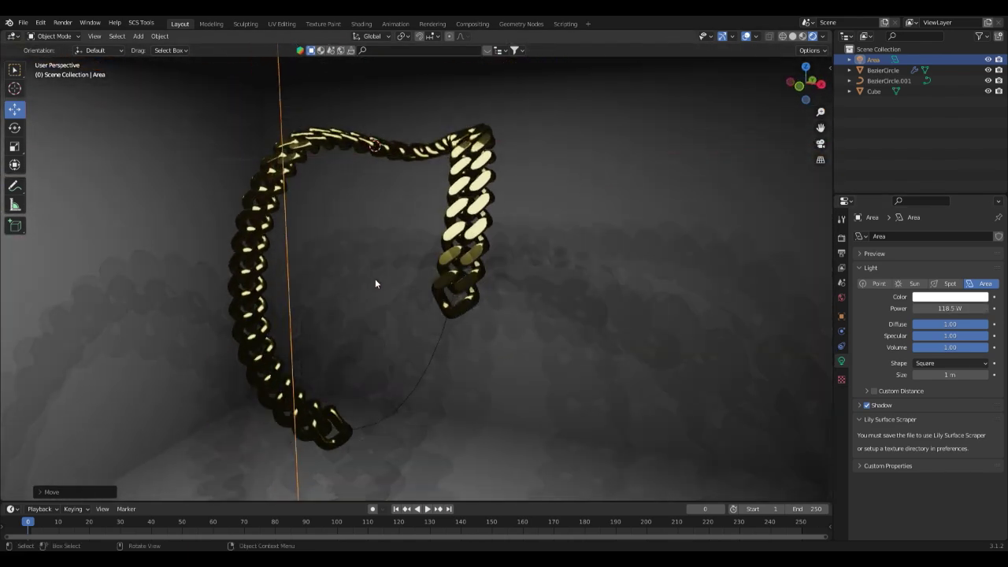
Return to material preview shading and delete the large cube enclosing the chain
left_click(460, 236)
mouse_move(461, 237)
middle_mouse_down()
mouse_move(510, 272)
mouse_move(473, 286)
mouse_move(531, 294)
mouse_move(412, 320)
mouse_move(505, 366)
mouse_move(409, 378)
middle_mouse_up()
scroll(333, 400, "down", 5)
key("z")
left_click(506, 441)
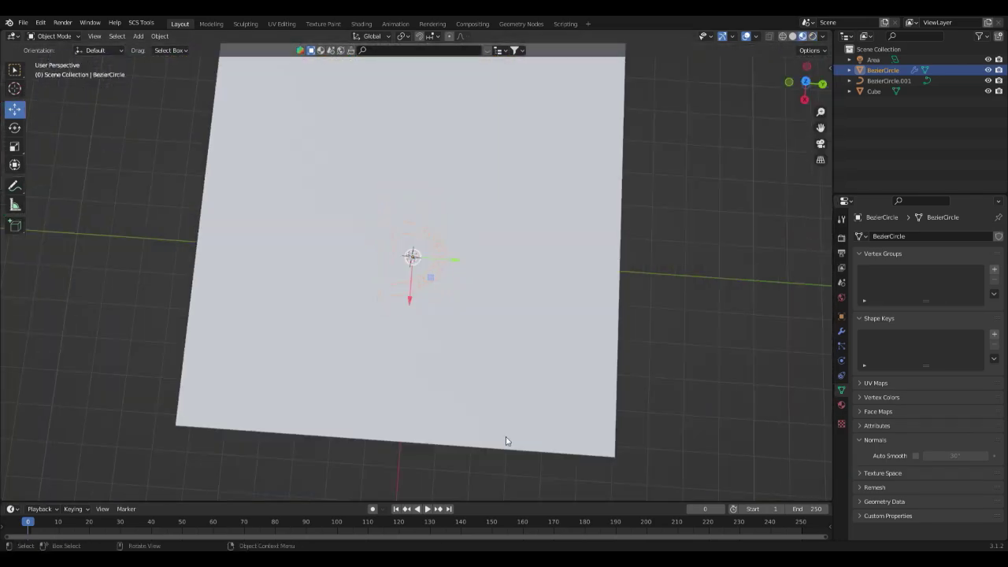
scroll(578, 342, "down", 3)
scroll(537, 319, "up", 5)
left_click(537, 319)
key("x")
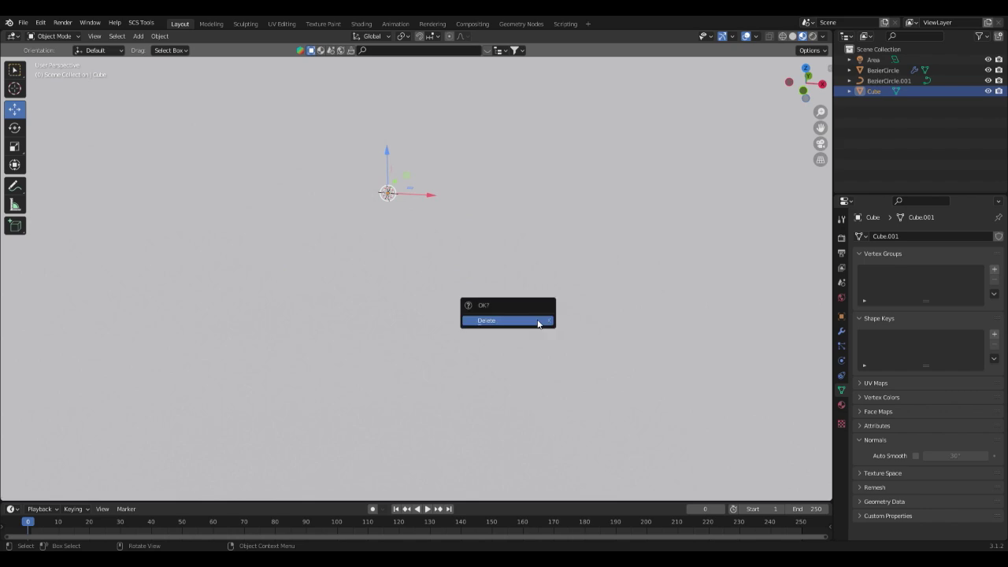
left_click(537, 319)
Put the Bezier circle in Edit Mode and tilt its back control point to turn the links behind the neck
middle_click_drag(537, 320, 473, 306)
scroll(363, 307, "up", 3)
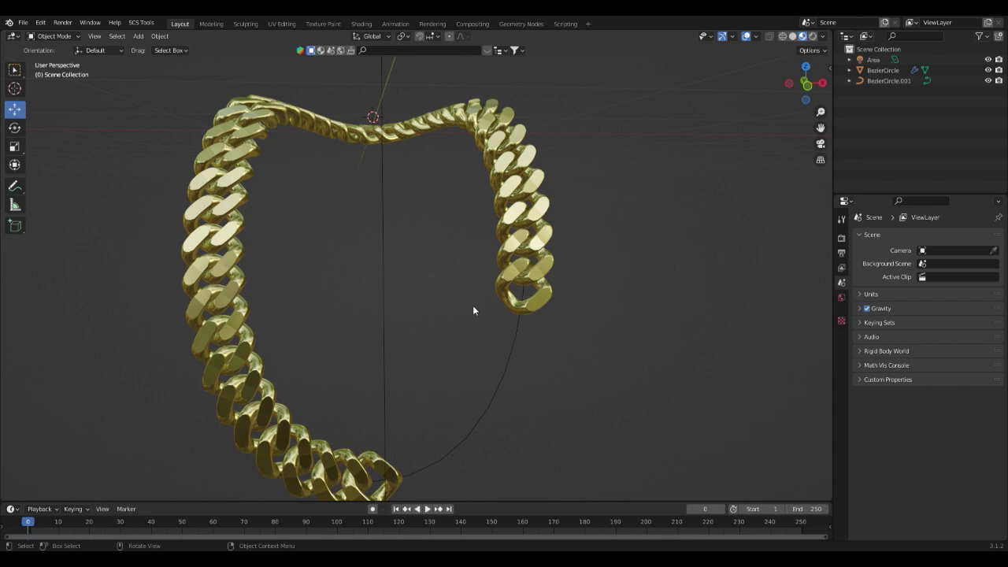
scroll(473, 305, "down", 4)
middle_click_drag(468, 307, 520, 306)
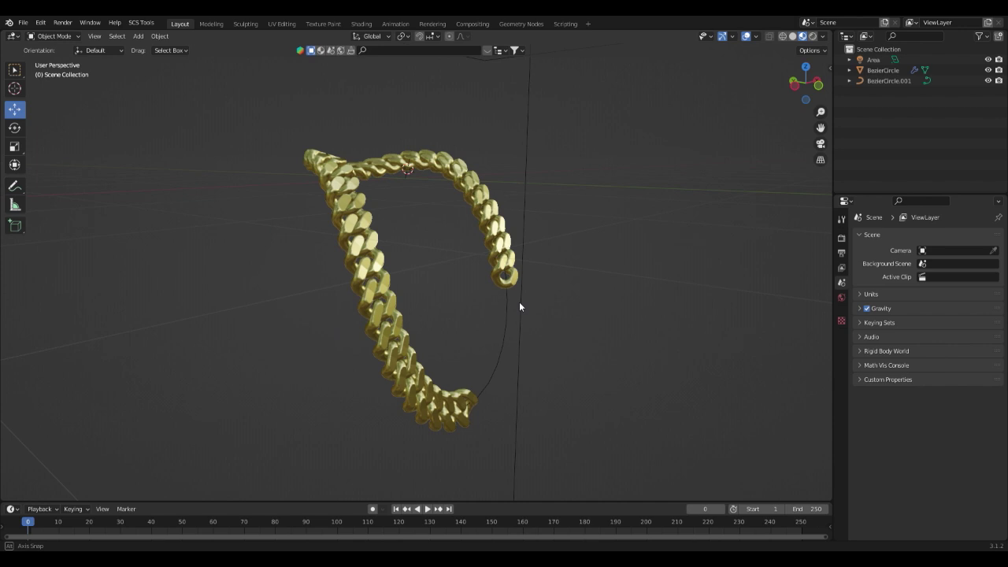
left_click(359, 219)
middle_click_drag(360, 221, 383, 254)
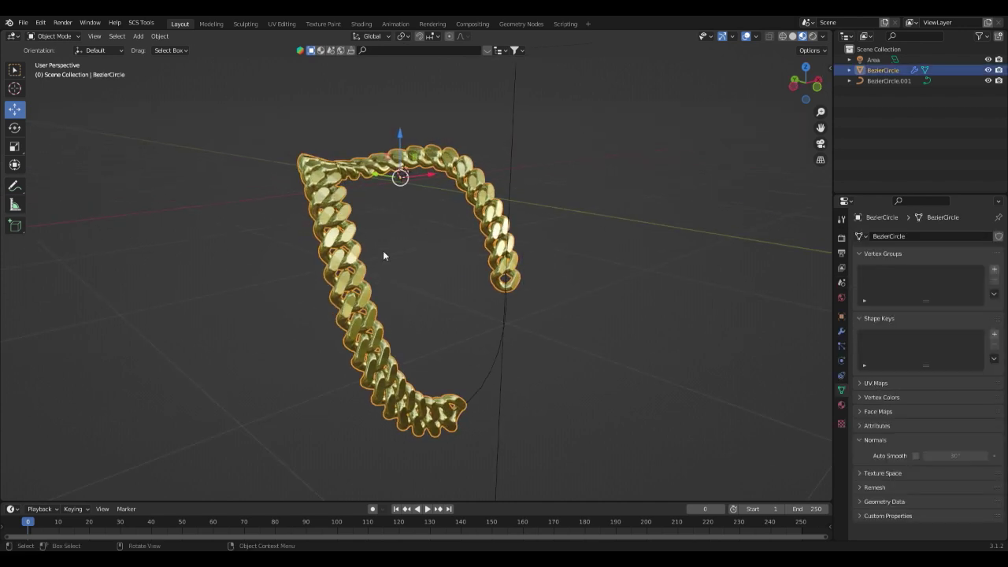
left_click(502, 346)
left_click(65, 36)
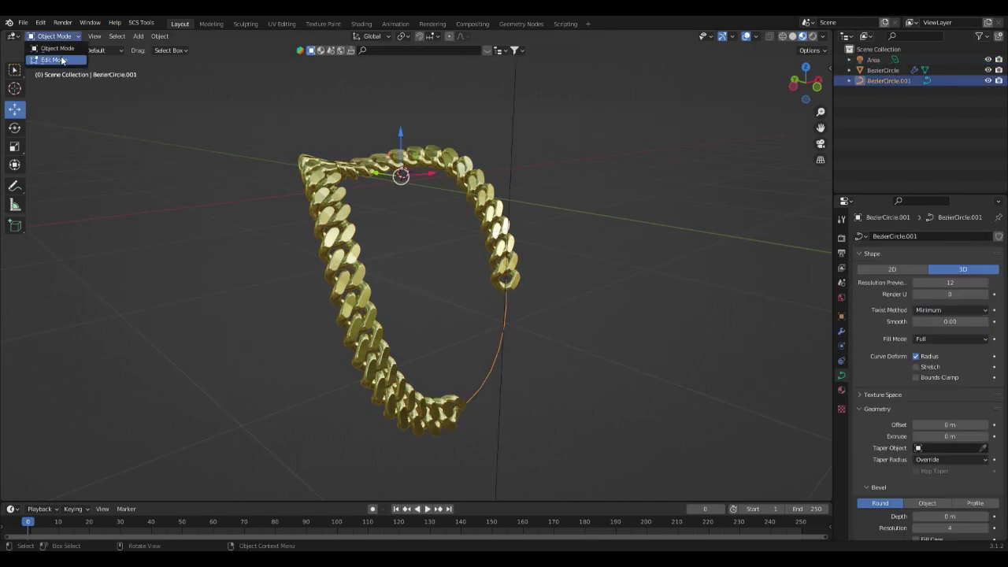
left_click(55, 61)
middle_click_drag(394, 236, 415, 225)
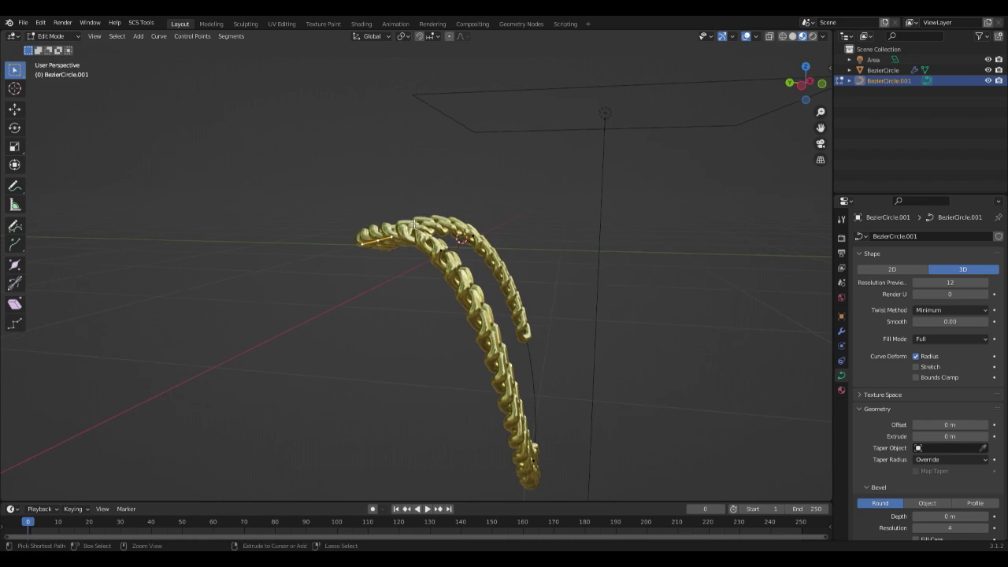
key("ctrl+t")
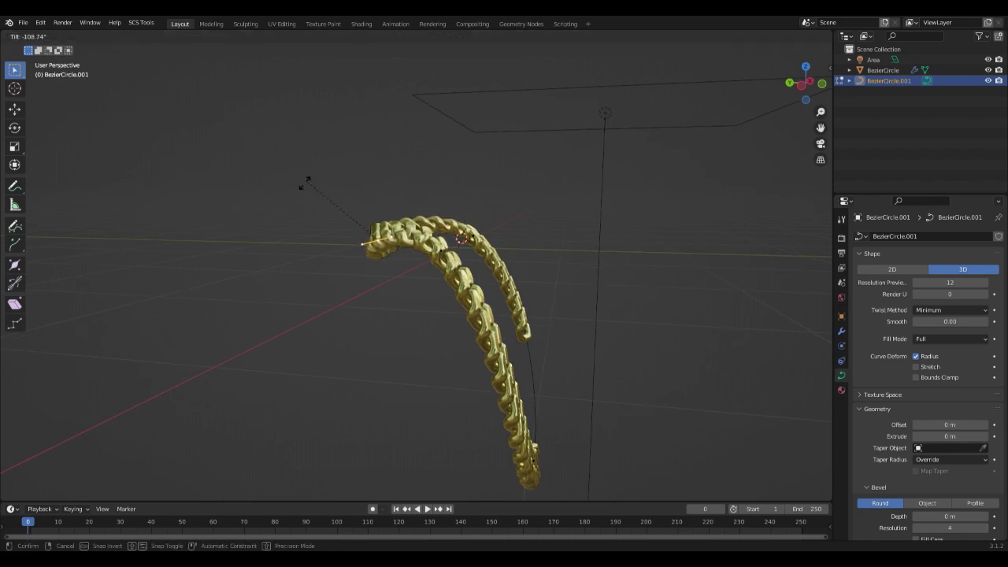
left_click(292, 194)
middle_click_drag(304, 194, 457, 231)
Adjust the tilt of the Bezier circle's right side control point and try moving that point
middle_click_drag(527, 247, 528, 250)
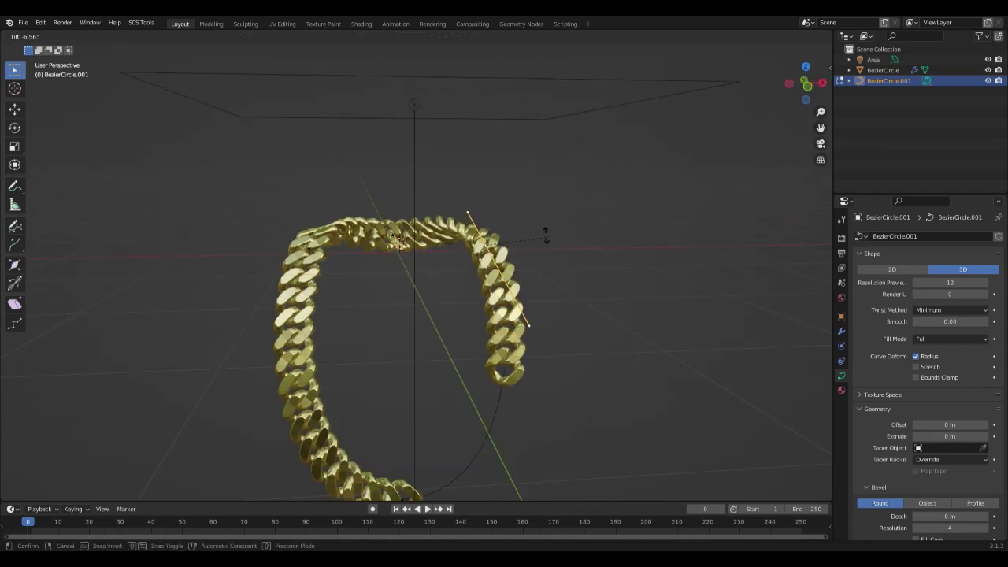
key("ctrl+t")
left_click(512, 211)
key("g")
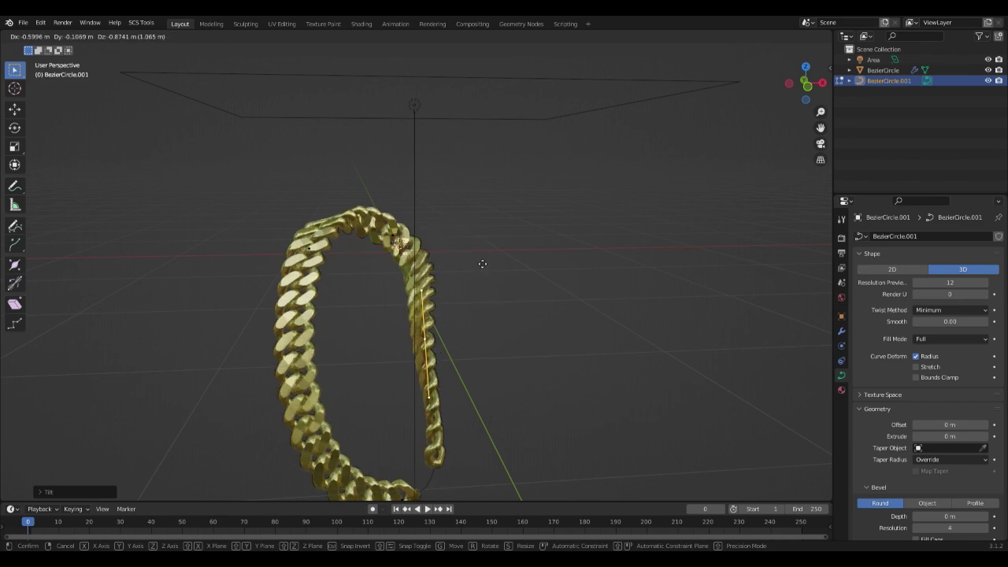
left_click(548, 215)
middle_click_drag(549, 216, 516, 342)
scroll(477, 324, "up", 3)
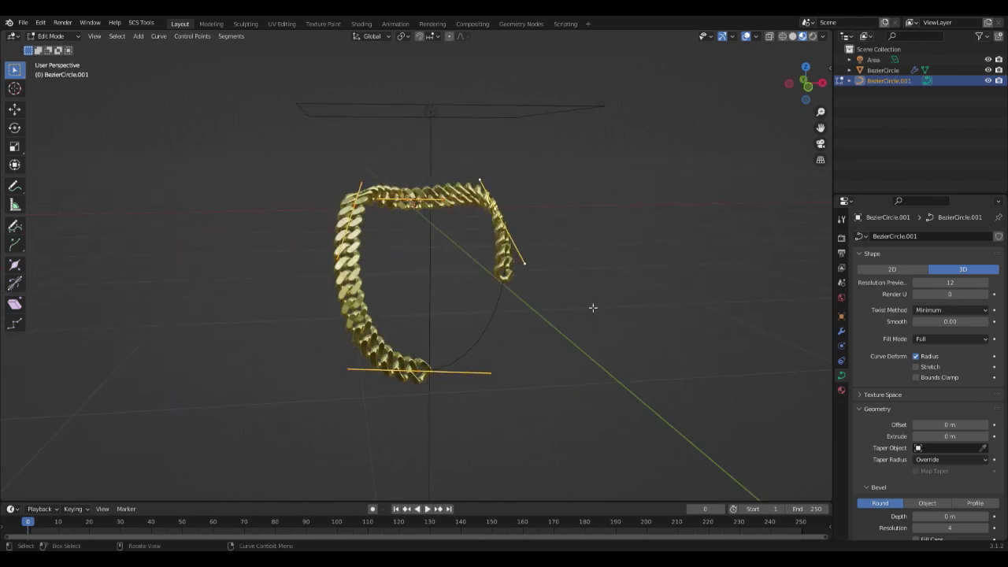